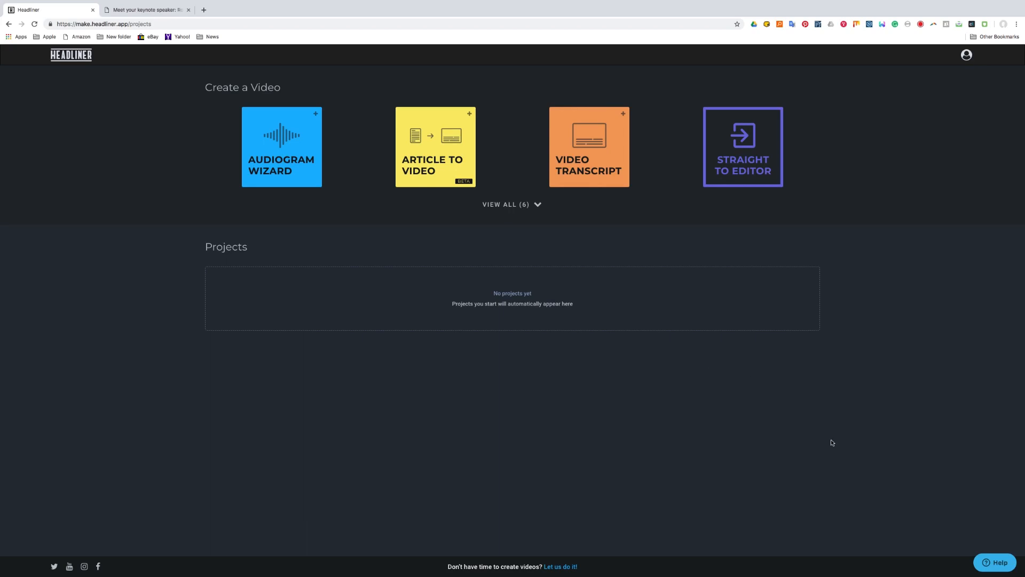
# Step: Start an Audiogram Wizard project from the full list of video types and load headline_mixdown.mp3 as its audio
pyautogui.click(970, 58)
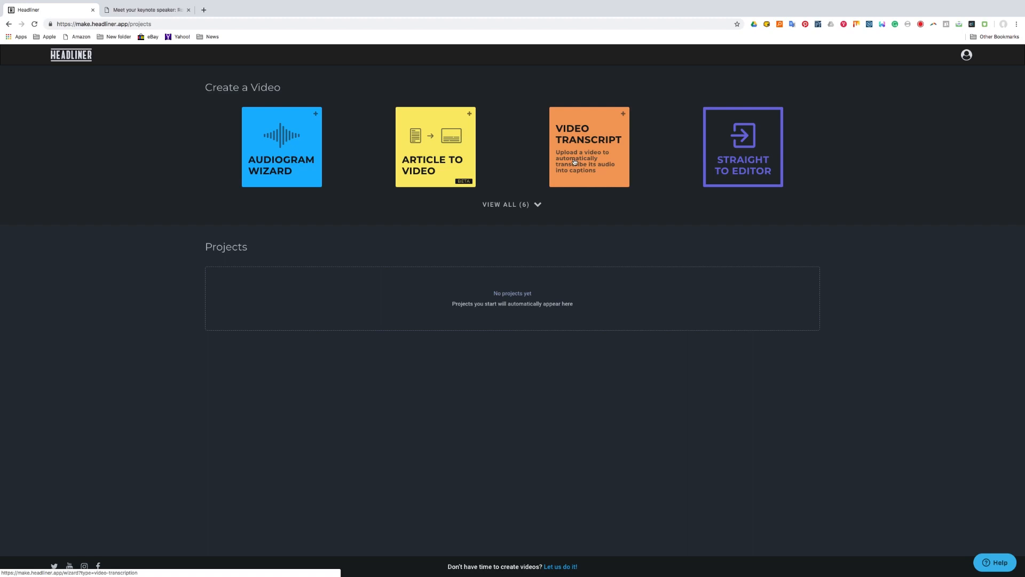
pyautogui.click(512, 204)
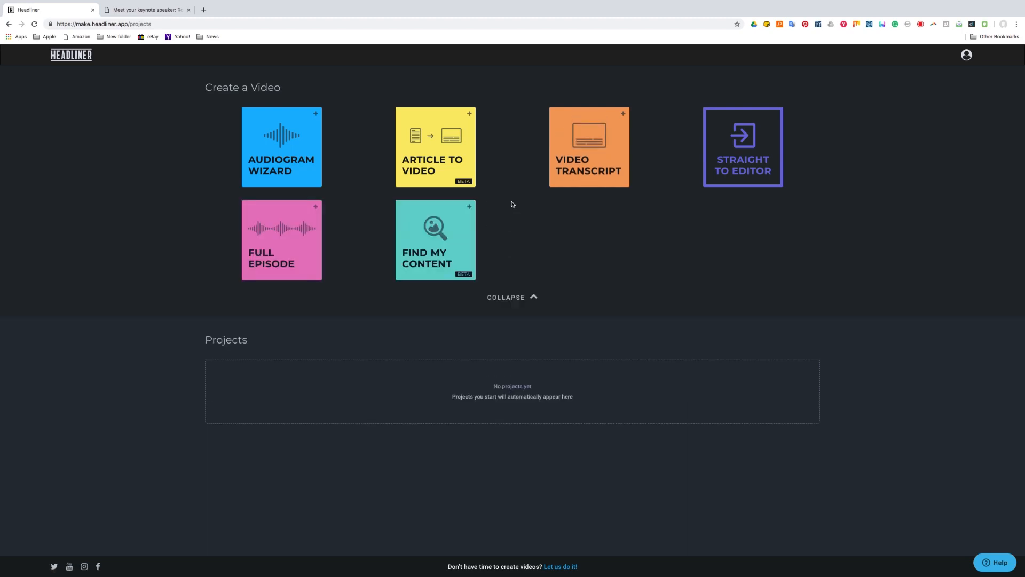
pyautogui.click(312, 161)
pyautogui.click(418, 246)
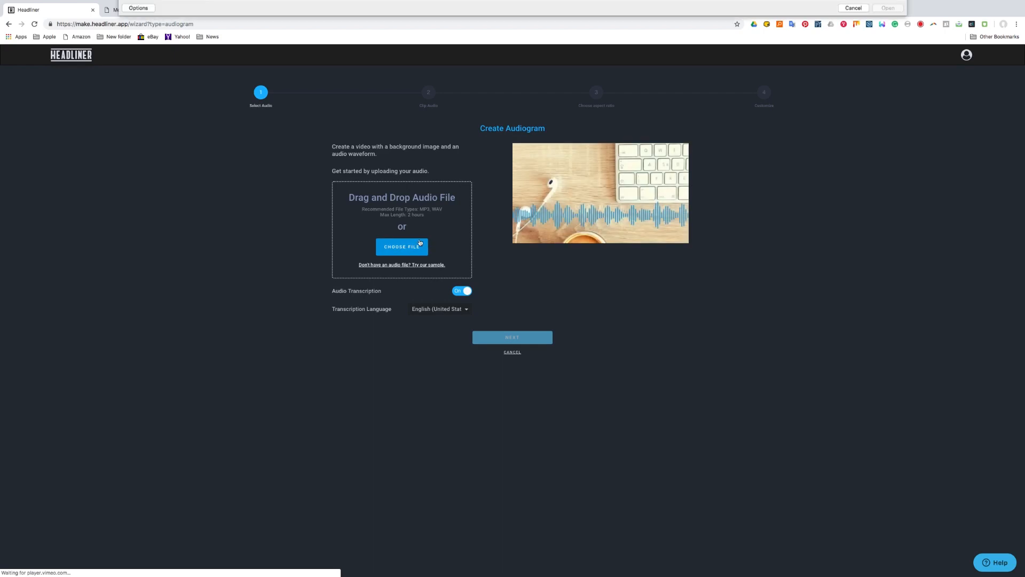
pyautogui.doubleClick(276, 40)
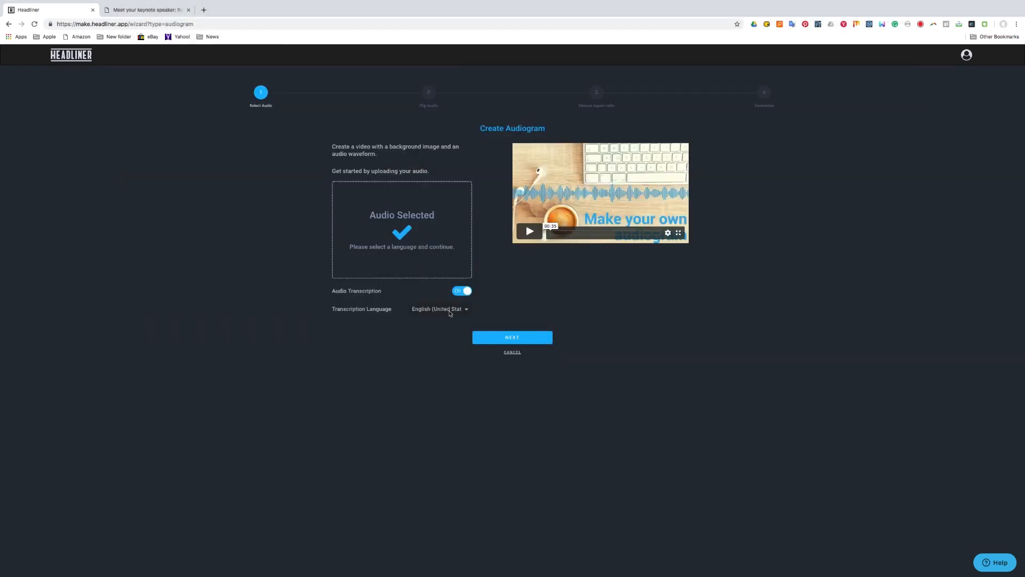
# Step: Set the transcription language to English (United Kingdom) and continue to the audio clipping stage
pyautogui.click(450, 311)
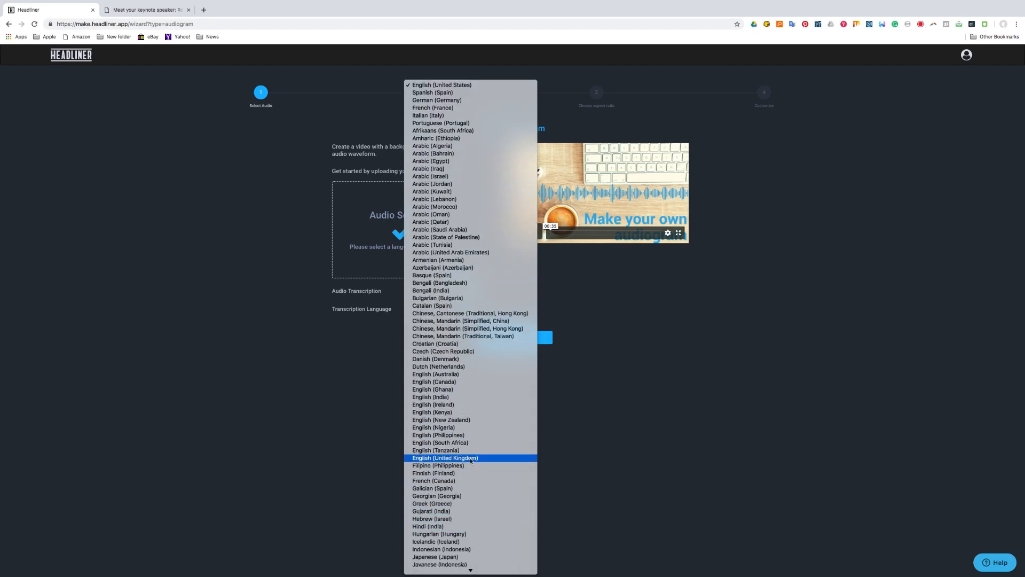
pyautogui.click(471, 458)
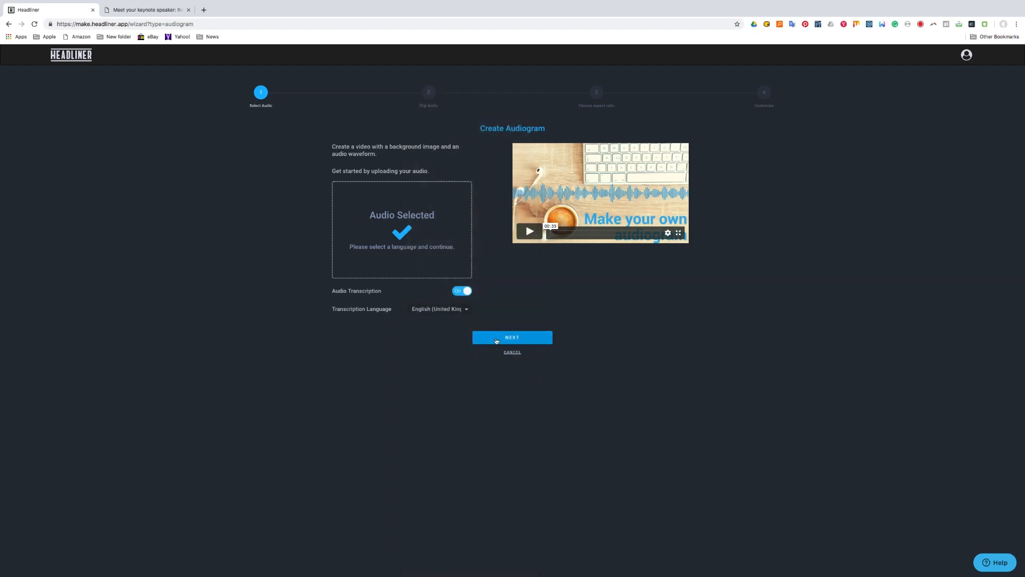
pyautogui.click(496, 341)
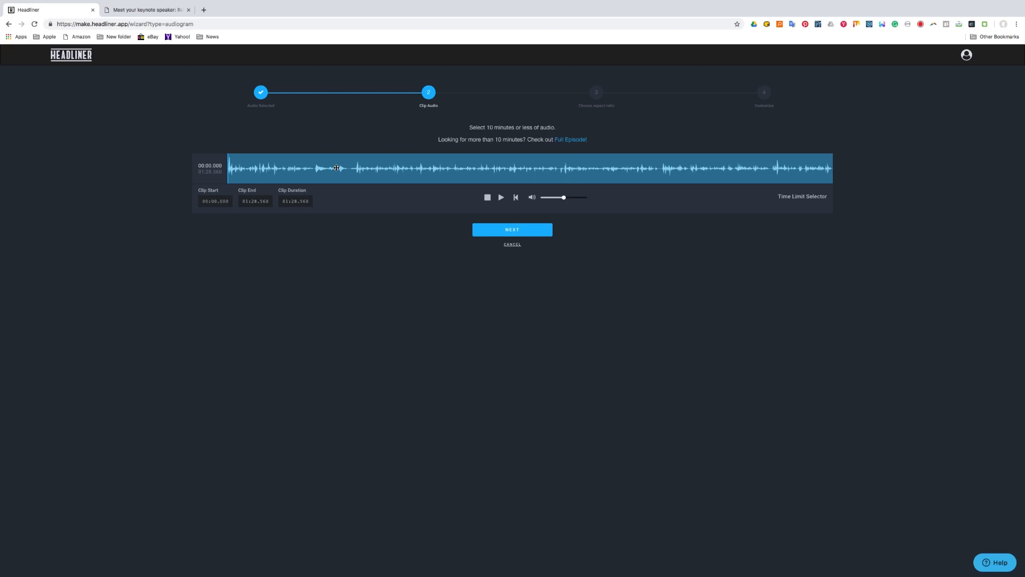
# Step: Play back the audio and accept its full length as the clip
pyautogui.click(500, 198)
pyautogui.click(255, 202)
pyautogui.click(532, 234)
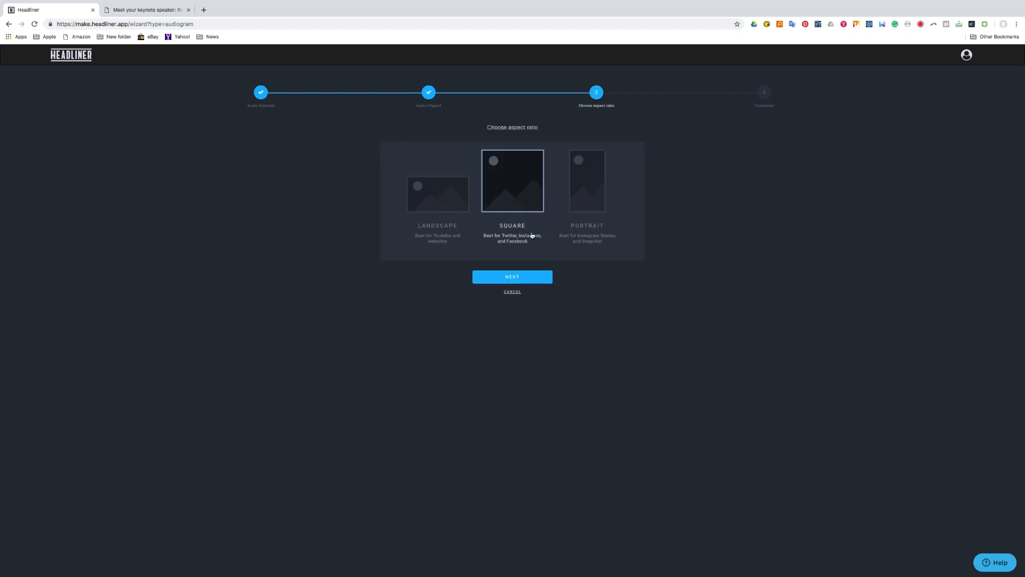
# Step: Choose the Landscape aspect ratio for the audiogram and continue to its customization
pyautogui.click(589, 190)
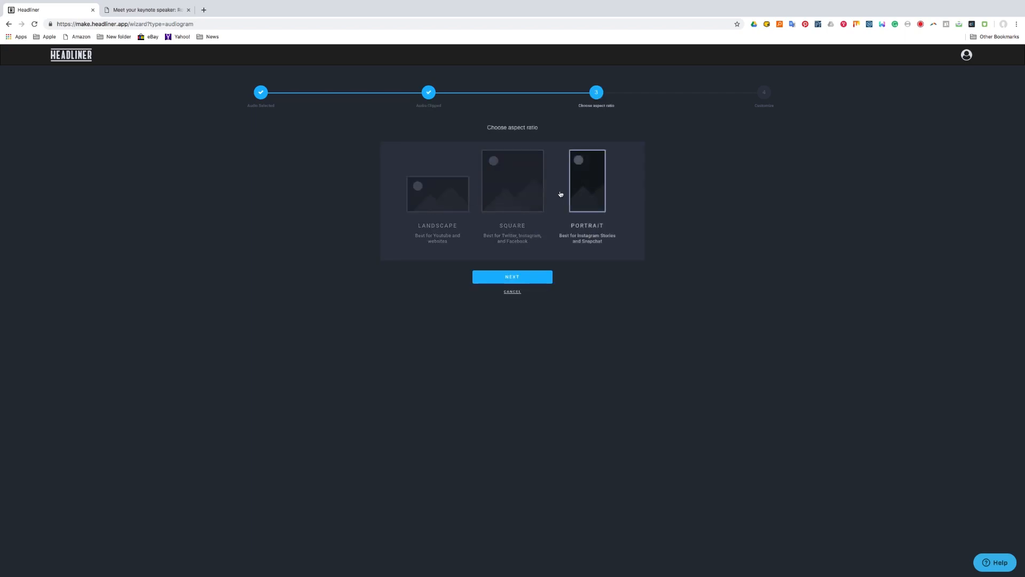
pyautogui.click(461, 207)
pyautogui.click(509, 279)
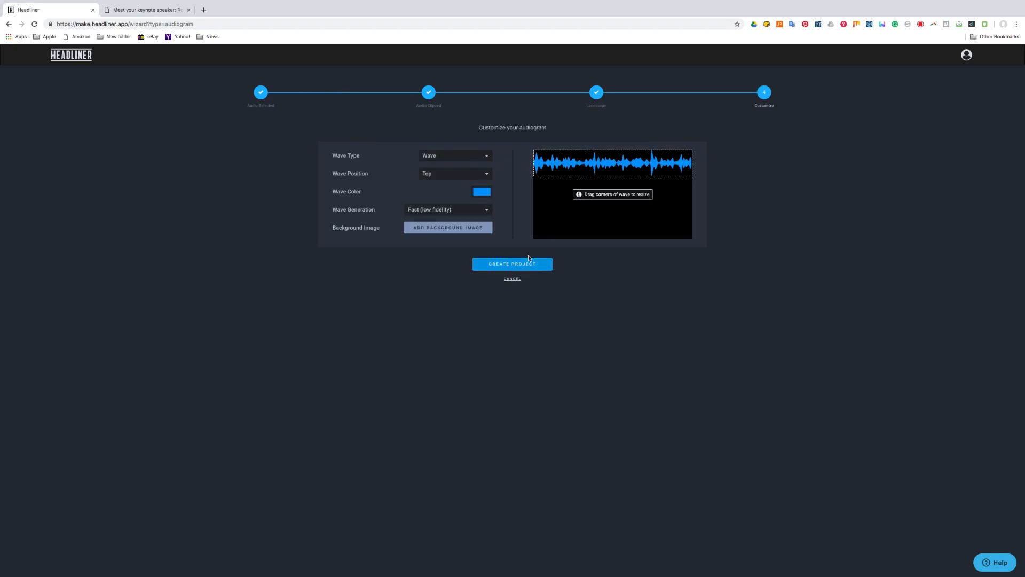
# Step: Add the Tortoise JPEG as the background image, shifting it upward within the crop frame before cropping
pyautogui.click(476, 232)
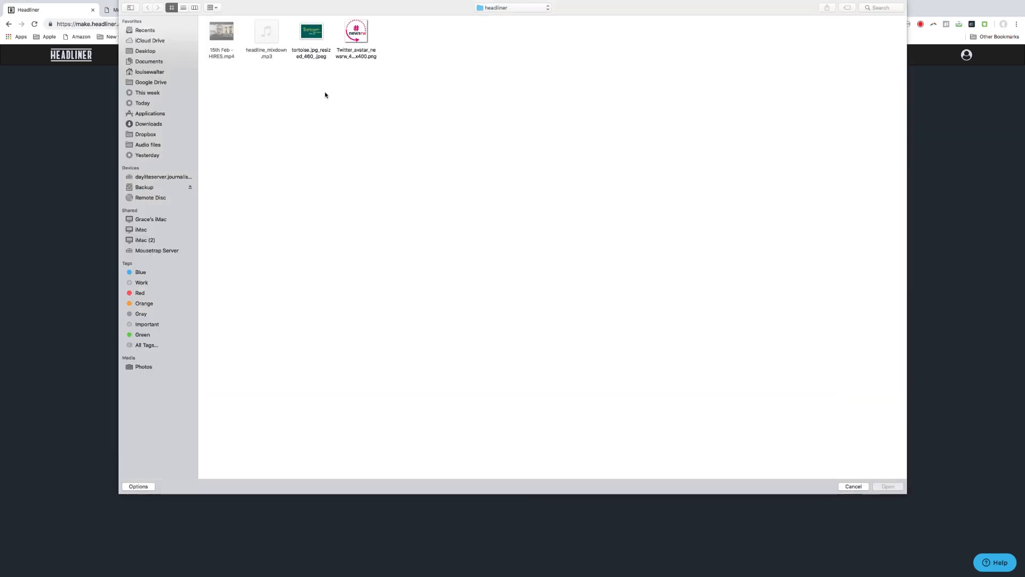
pyautogui.click(313, 33)
pyautogui.doubleClick(313, 33)
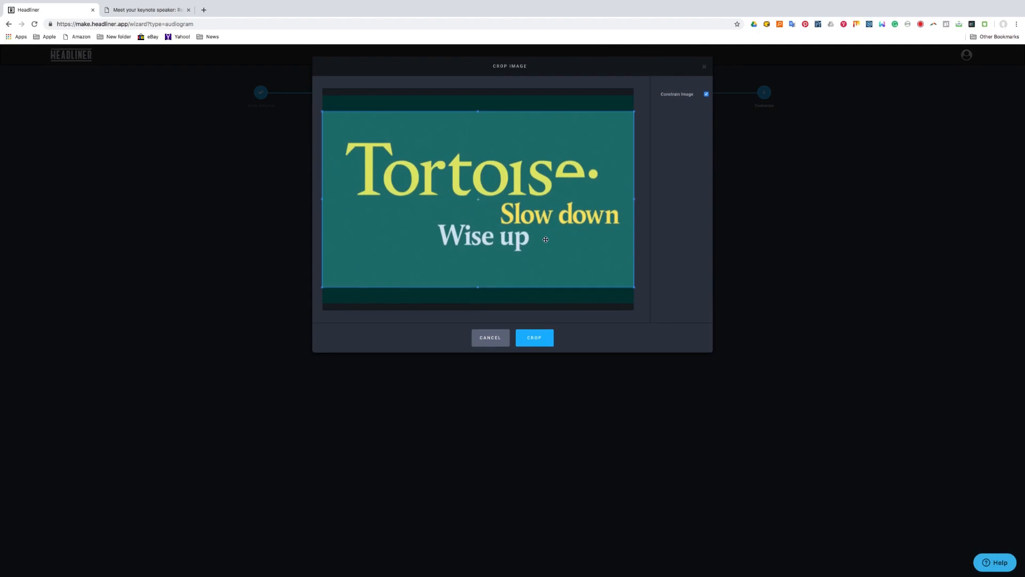
pyautogui.moveTo(534, 240); pyautogui.dragTo(536, 223)
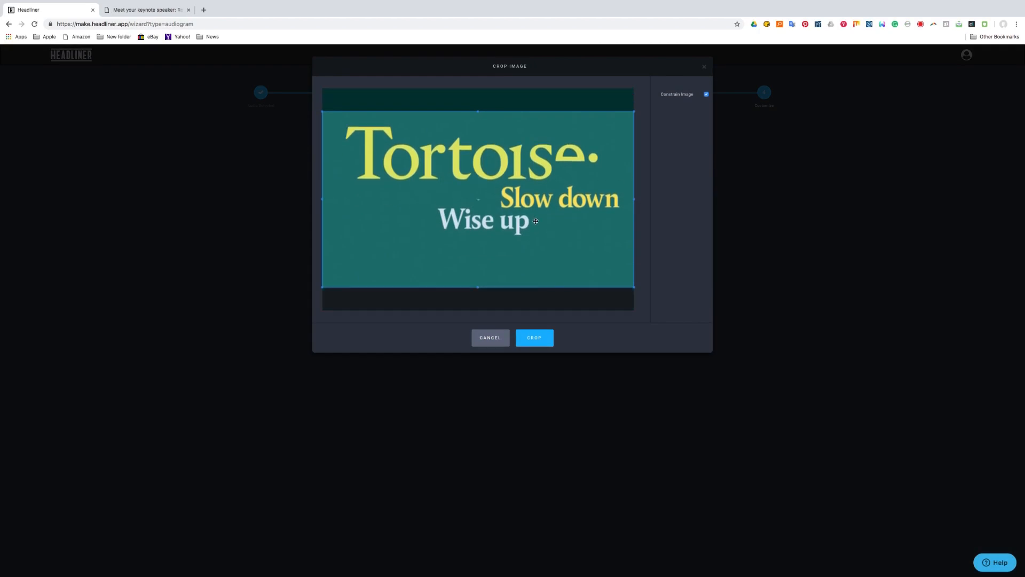
pyautogui.click(533, 344)
# Step: Move the waveform to the lower edge of the image and set its position to Bottom
pyautogui.moveTo(566, 162); pyautogui.dragTo(555, 259)
pyautogui.moveTo(581, 226)
pyautogui.mouseDown()
pyautogui.moveTo(580, 199)
pyautogui.moveTo(575, 237)
pyautogui.mouseUp()
pyautogui.click(473, 175)
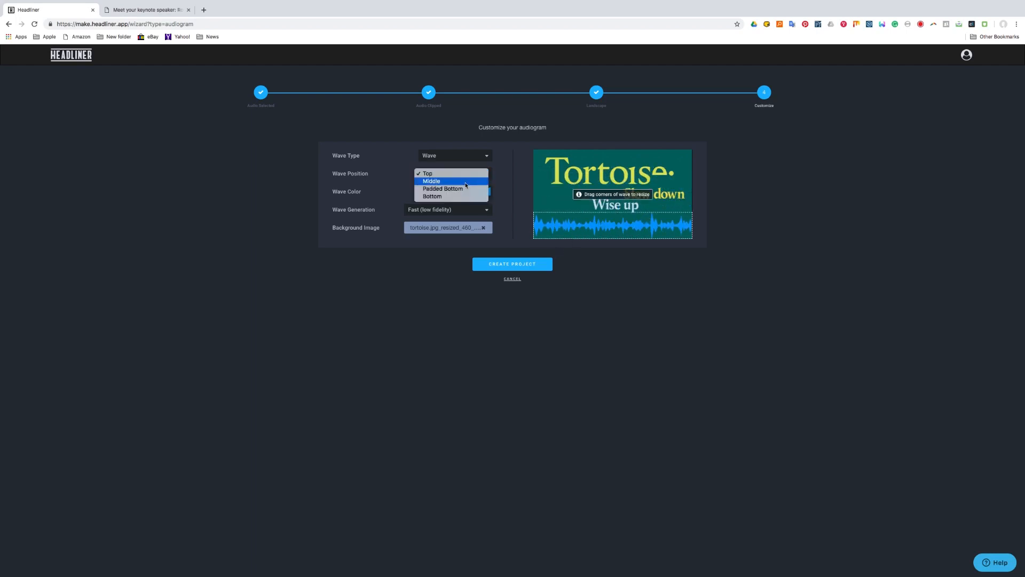
pyautogui.click(465, 181)
pyautogui.click(467, 175)
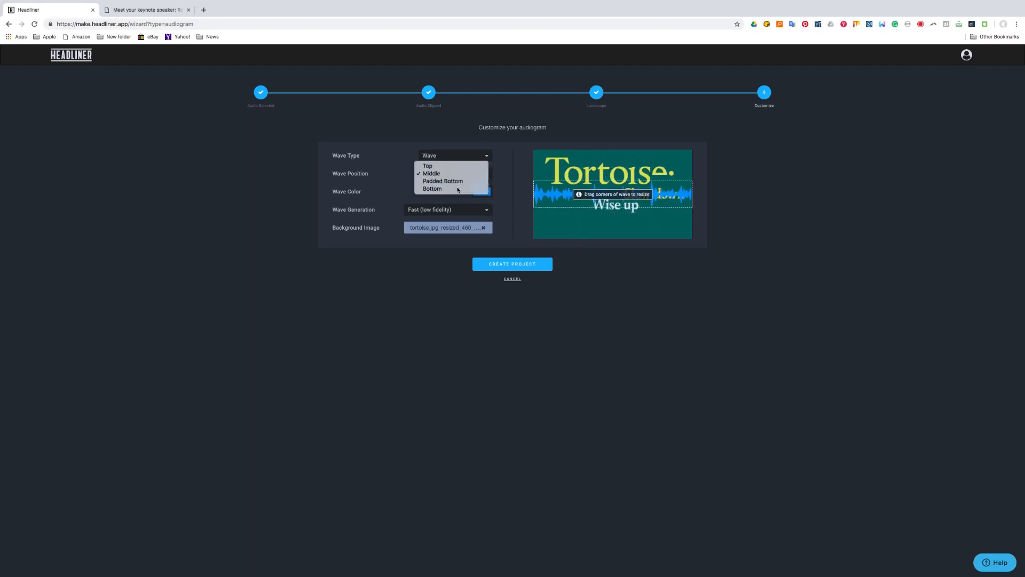
pyautogui.click(457, 190)
# Step: Try the Wide Round Bars waveform and settle on Bricks as the wave type
pyautogui.click(458, 160)
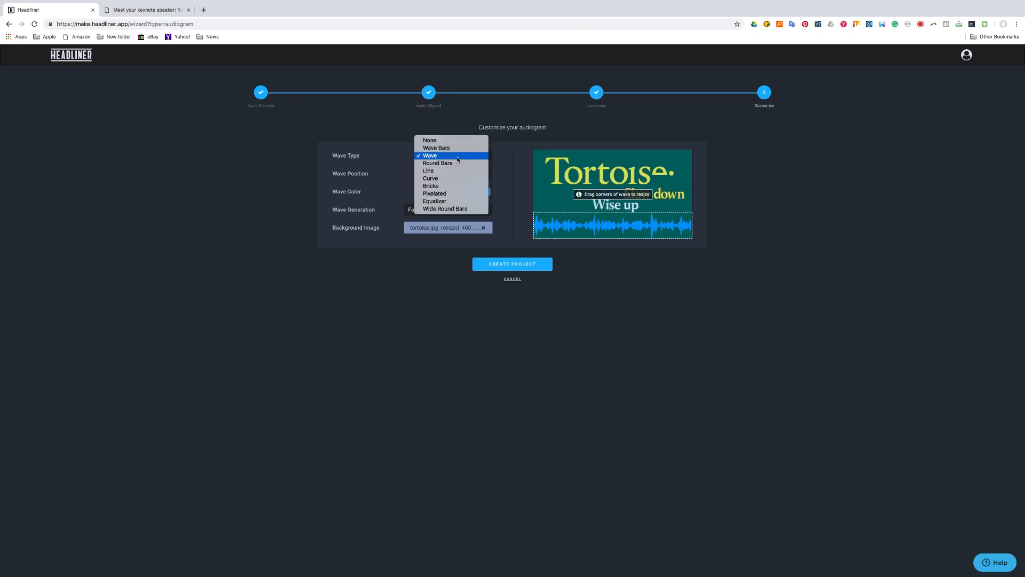
pyautogui.click(451, 209)
pyautogui.click(457, 157)
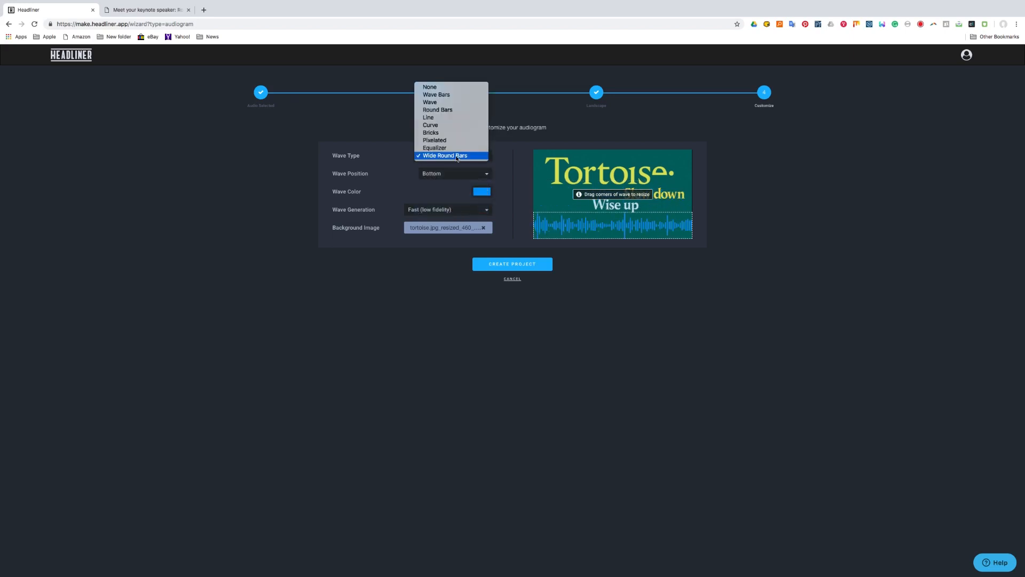
pyautogui.click(430, 132)
# Step: Set the wave color to bright pink and create the project
pyautogui.click(482, 194)
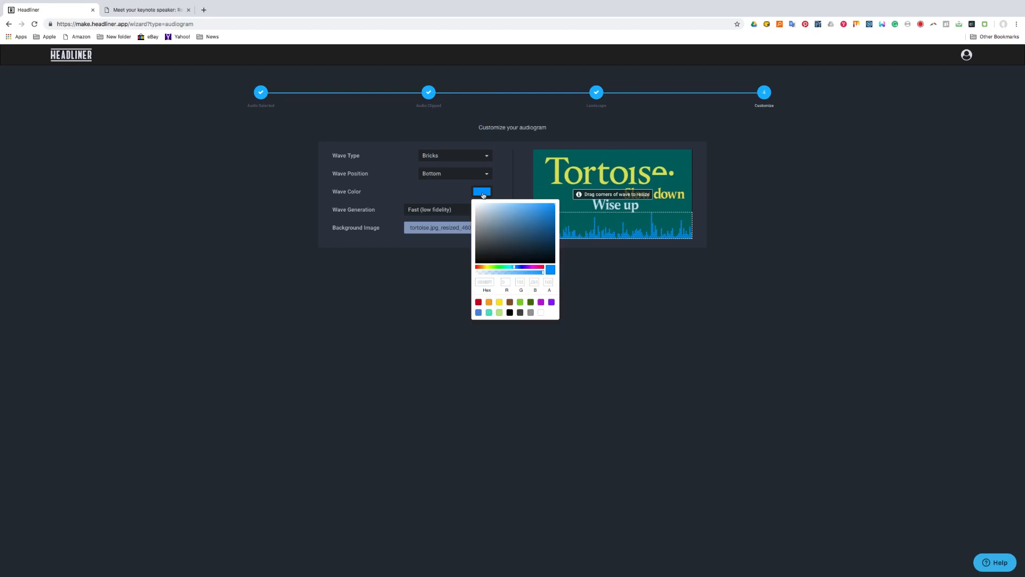
pyautogui.click(535, 267)
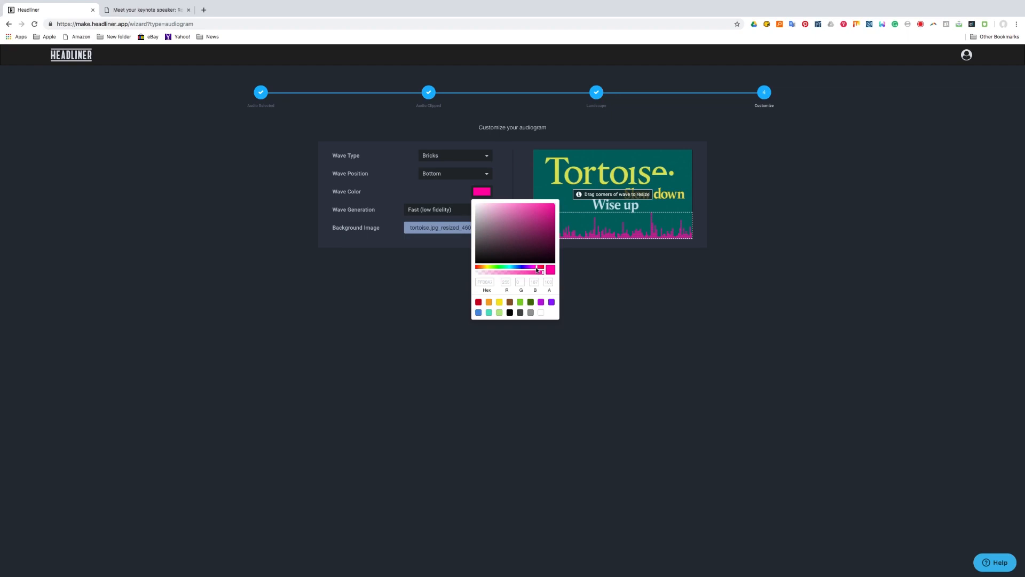
pyautogui.click(453, 250)
pyautogui.click(514, 265)
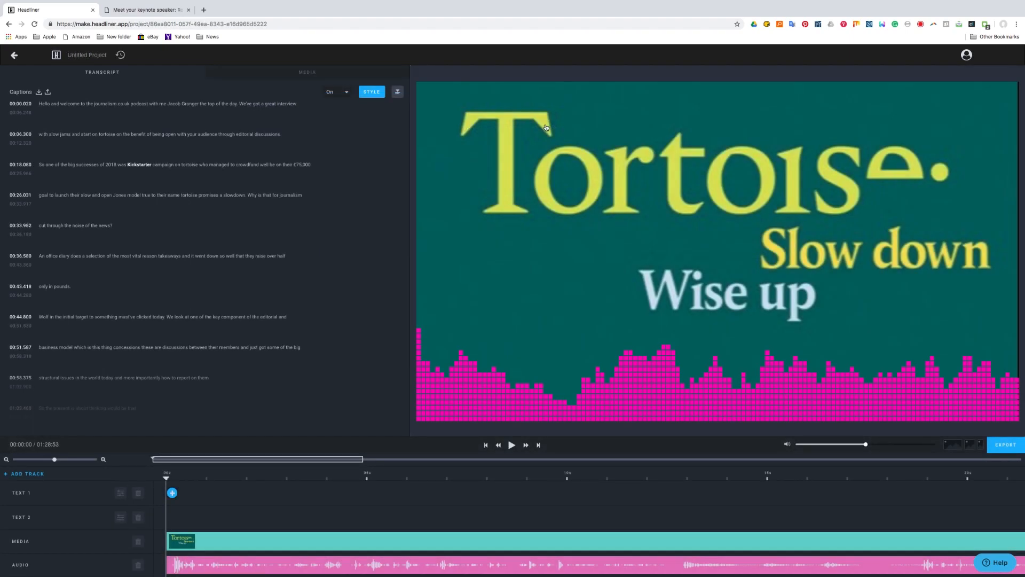
# Step: Replace the Tortoise background with the notepad-and-pen picture from a Pixabay image search for "journalist"
pyautogui.click(240, 546)
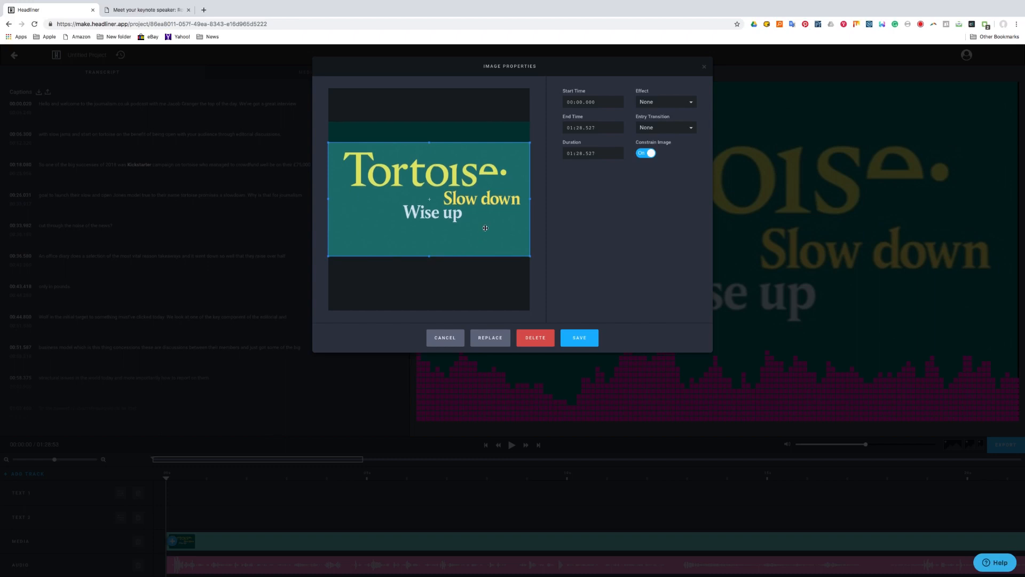
pyautogui.click(579, 337)
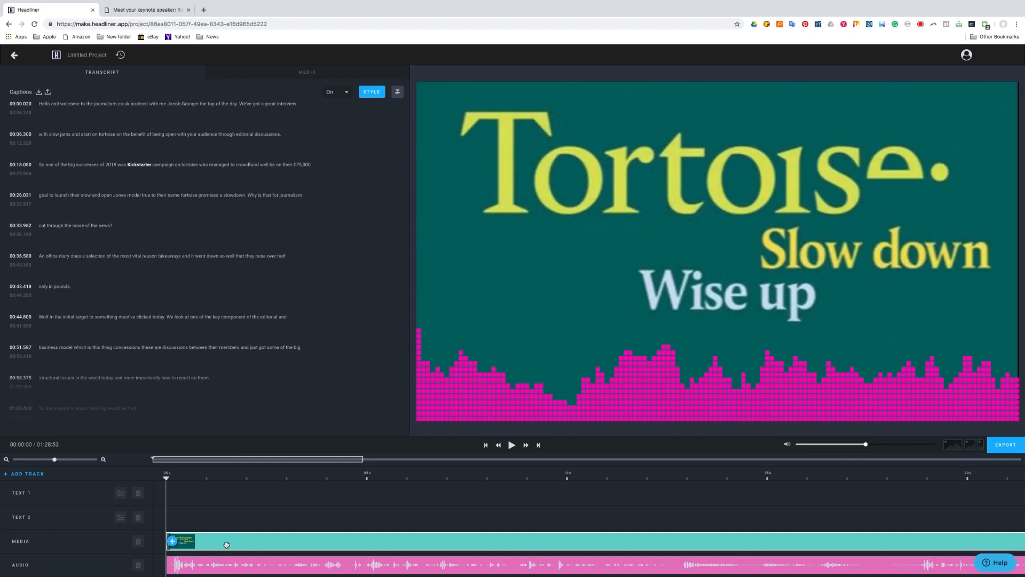
pyautogui.click(227, 547)
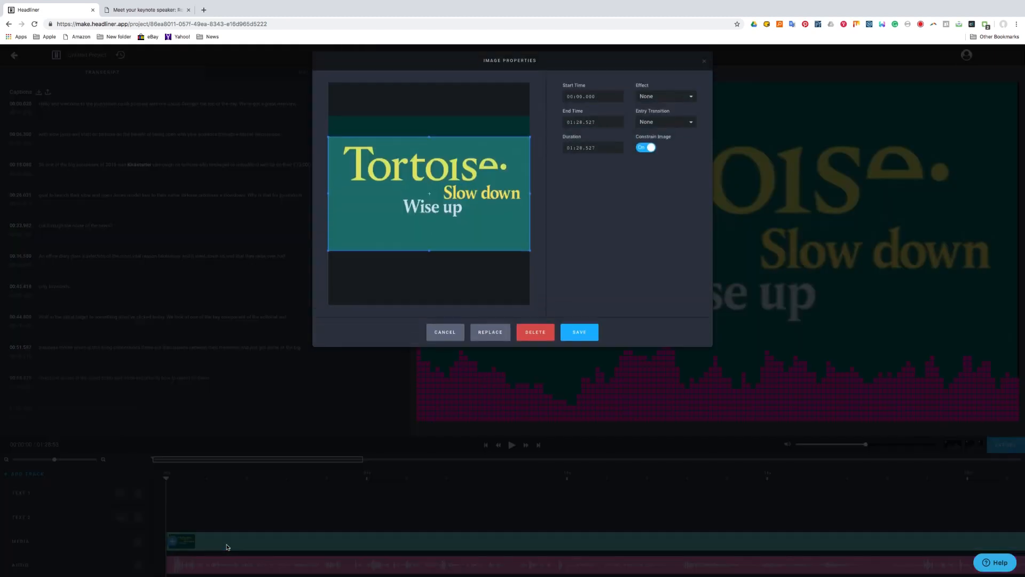
pyautogui.click(496, 337)
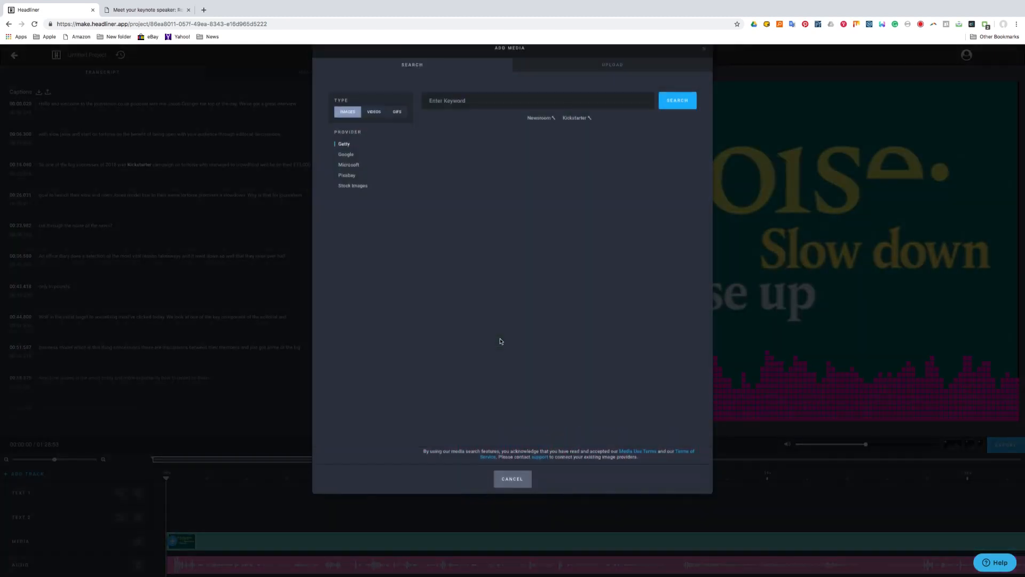
pyautogui.click(351, 194)
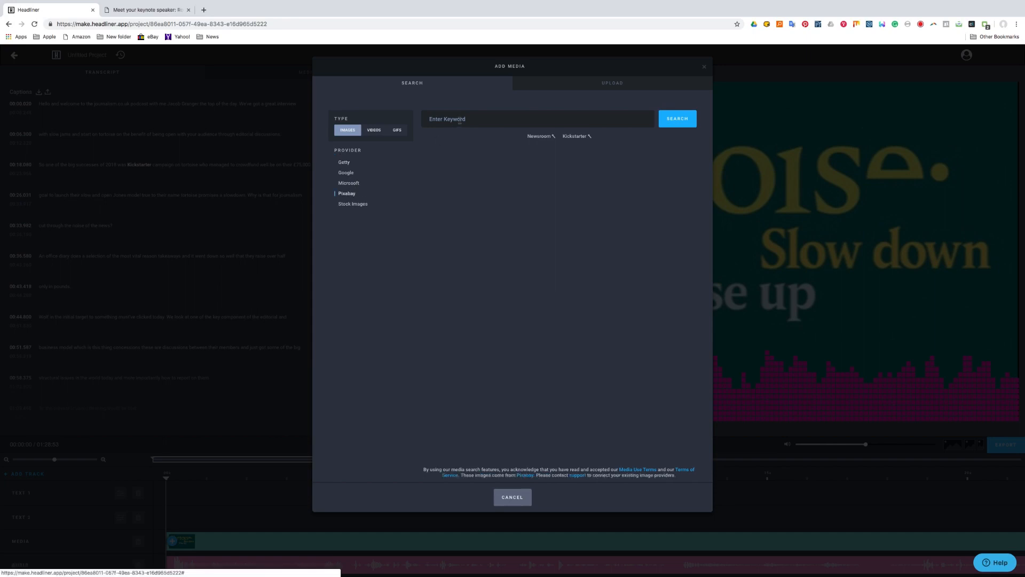
pyautogui.write('journal')
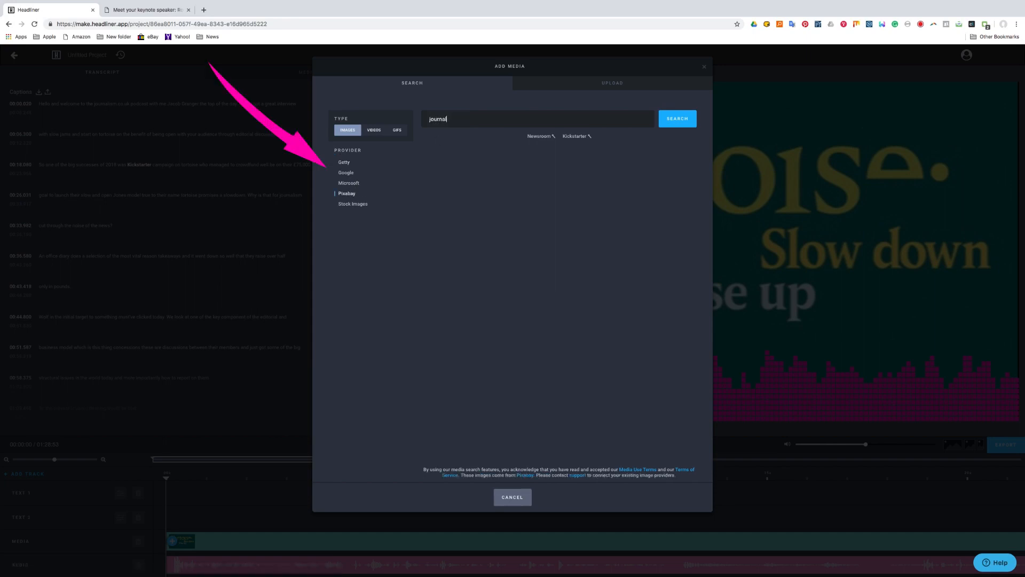
pyautogui.write('ist')
pyautogui.press('Return')
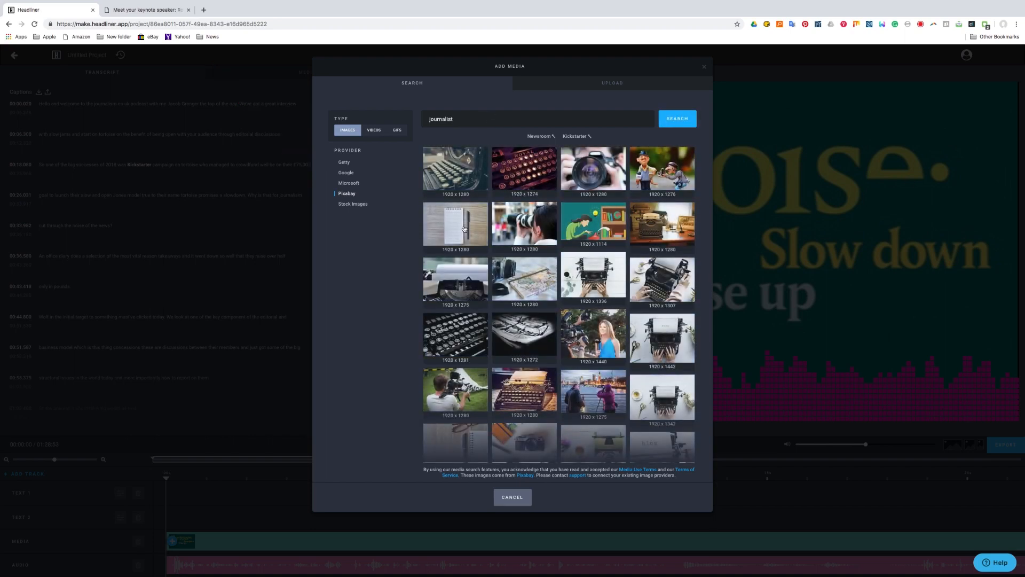
pyautogui.click(464, 229)
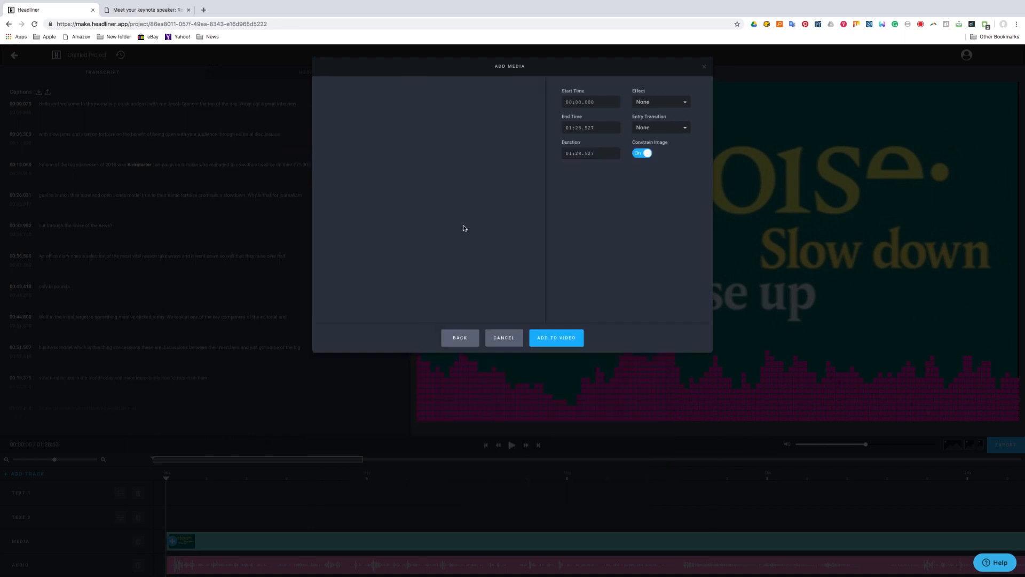
# Step: Set the notepad image's end time to 00:45.000, keep its effect at None, and add it to the video
pyautogui.click(678, 102)
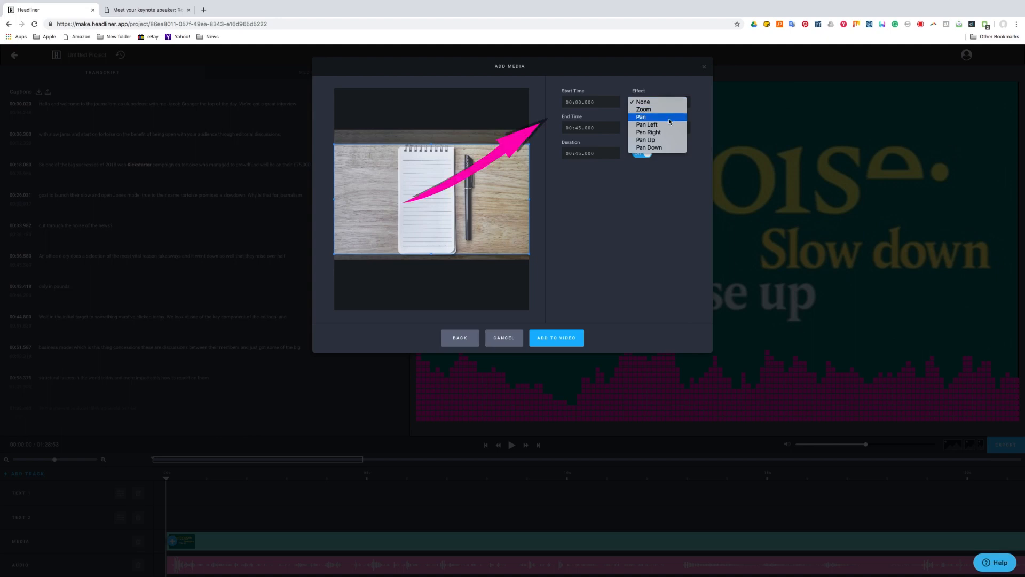
pyautogui.click(660, 231)
pyautogui.click(554, 343)
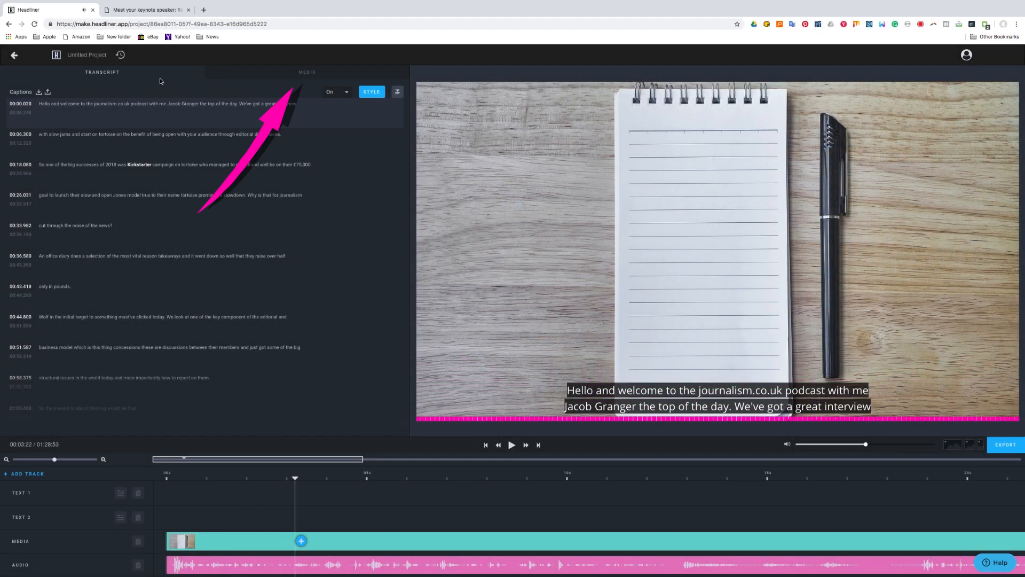
# Step: Add the #newsrw logo image as a watermark in the video's upper-right corner
pyautogui.click(306, 72)
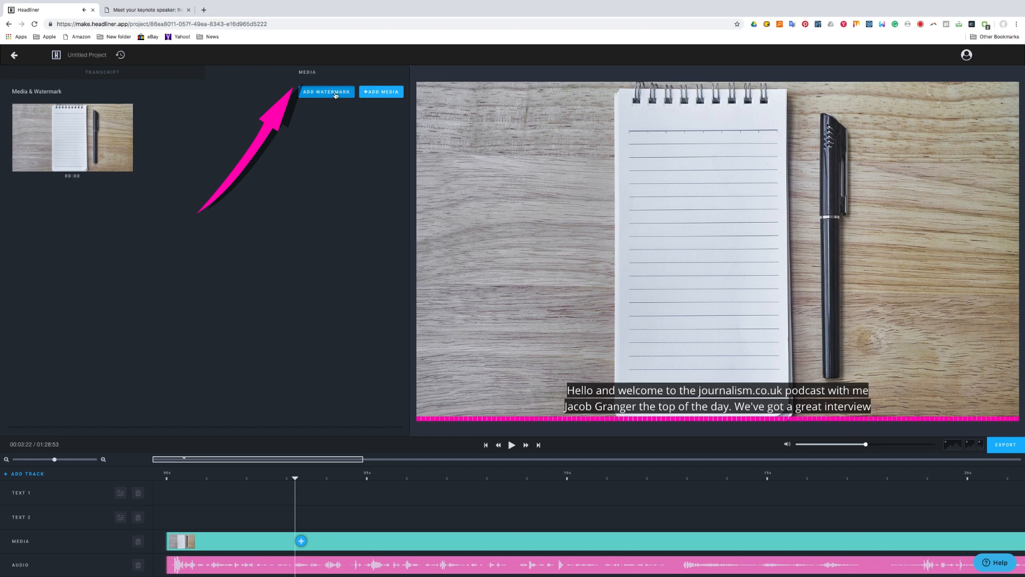
pyautogui.click(321, 90)
pyautogui.click(504, 170)
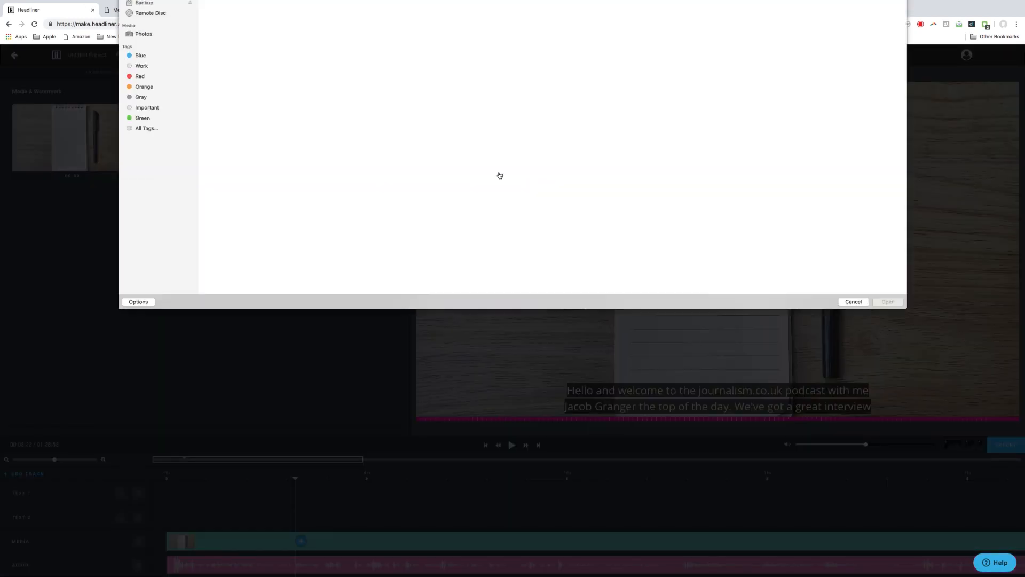
pyautogui.doubleClick(352, 33)
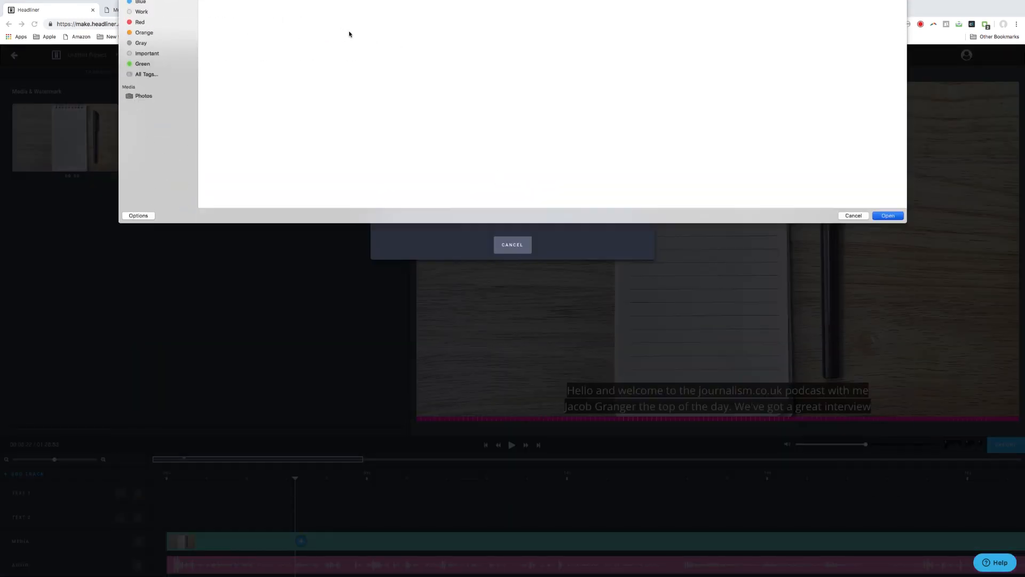
pyautogui.moveTo(447, 172); pyautogui.dragTo(527, 172)
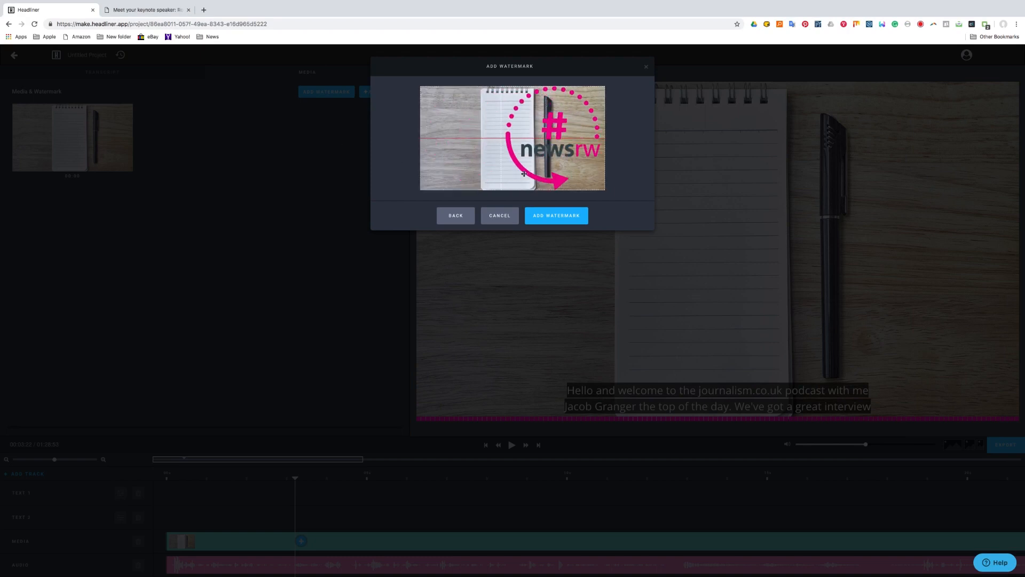
pyautogui.click(550, 221)
# Step: Play a few seconds of the video to check the watermark and return to the caption transcript
pyautogui.press('space')
pyautogui.press('space')
pyautogui.click(107, 74)
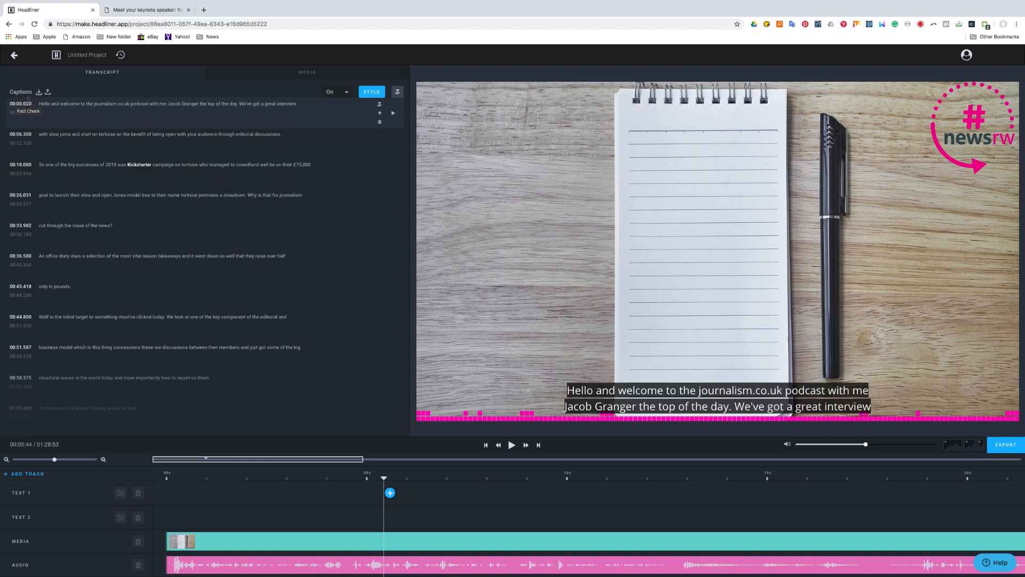
# Step: Move all transcribed captions onto the Text 2 timeline track as editable text clips
pyautogui.click(20, 165)
pyautogui.click(20, 174)
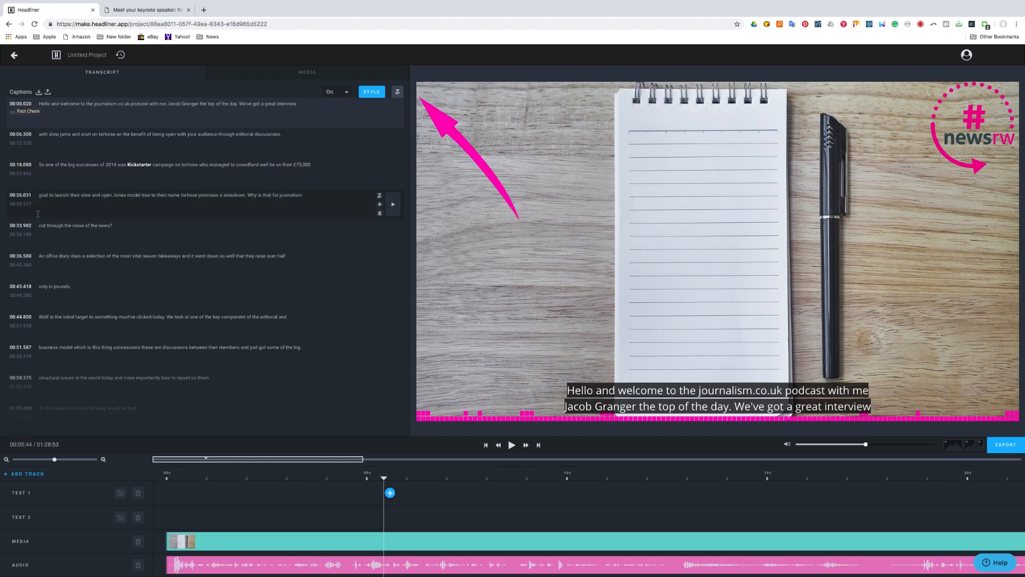
pyautogui.click(398, 93)
pyautogui.click(519, 138)
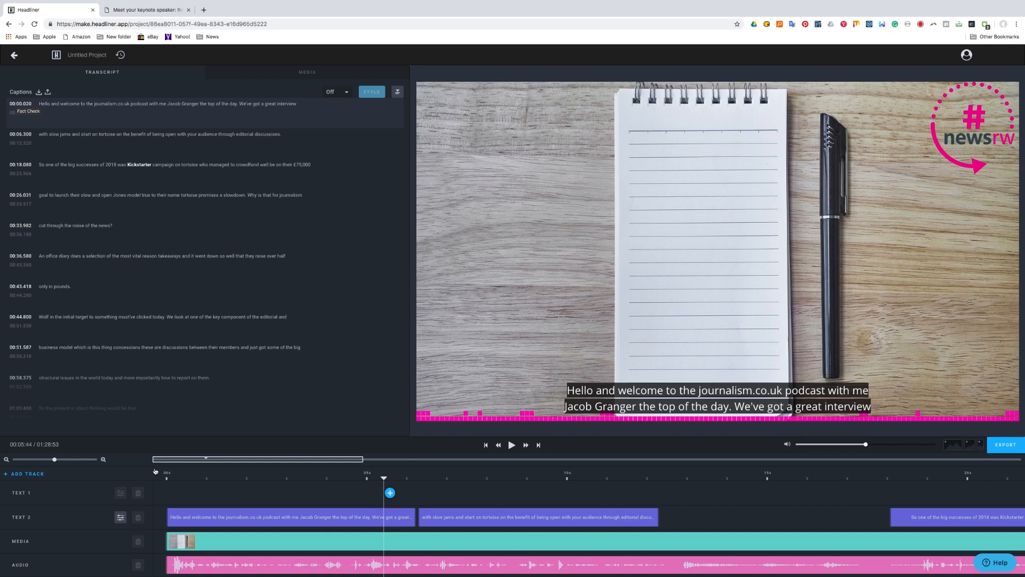
# Step: Open the Text 2 track's properties and apply a bold, size 18 style on a dark band across the frame's middle
pyautogui.click(188, 475)
pyautogui.press('space')
pyautogui.click(121, 521)
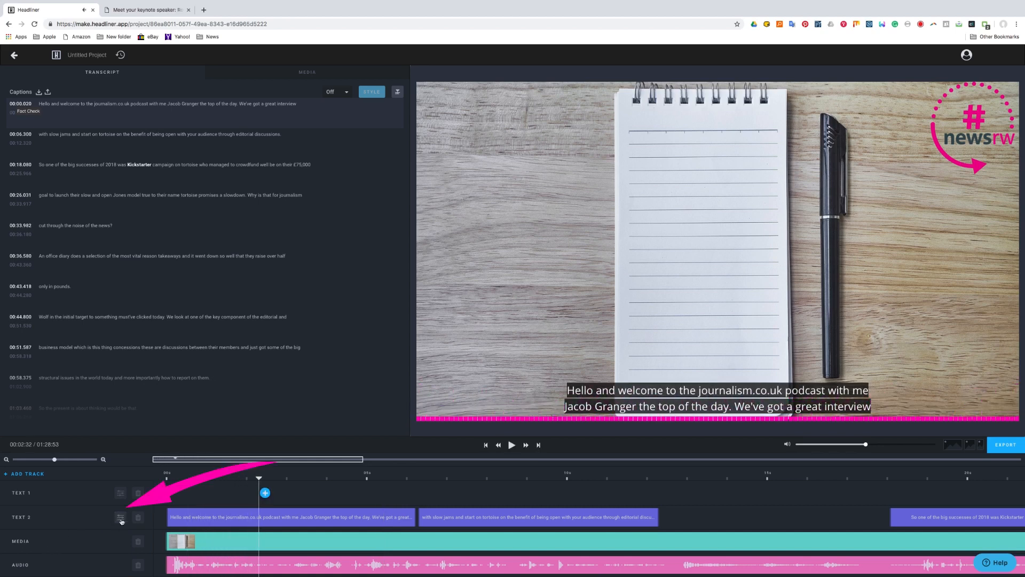
pyautogui.click(120, 518)
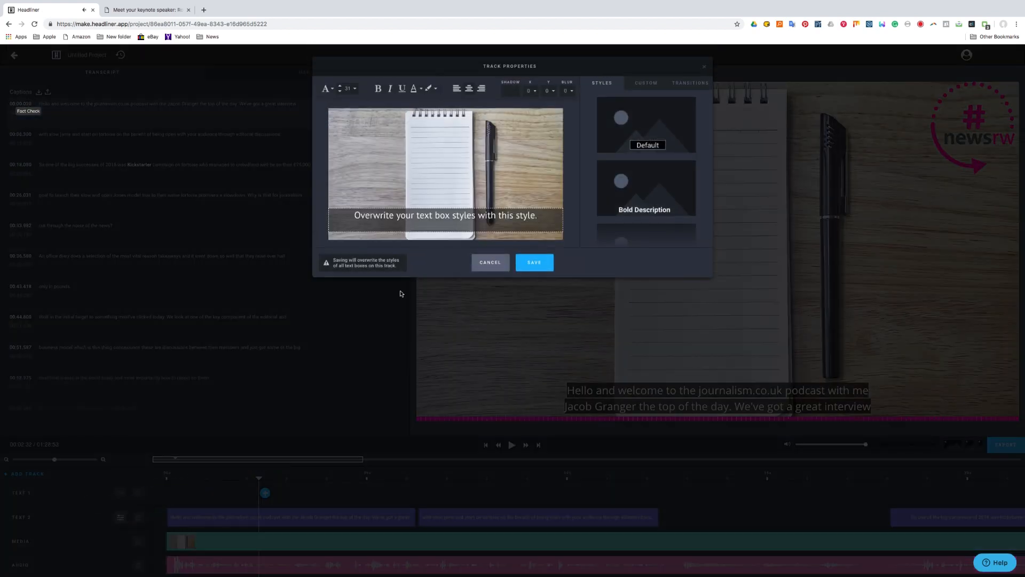
pyautogui.scroll(-5, 646, 197)
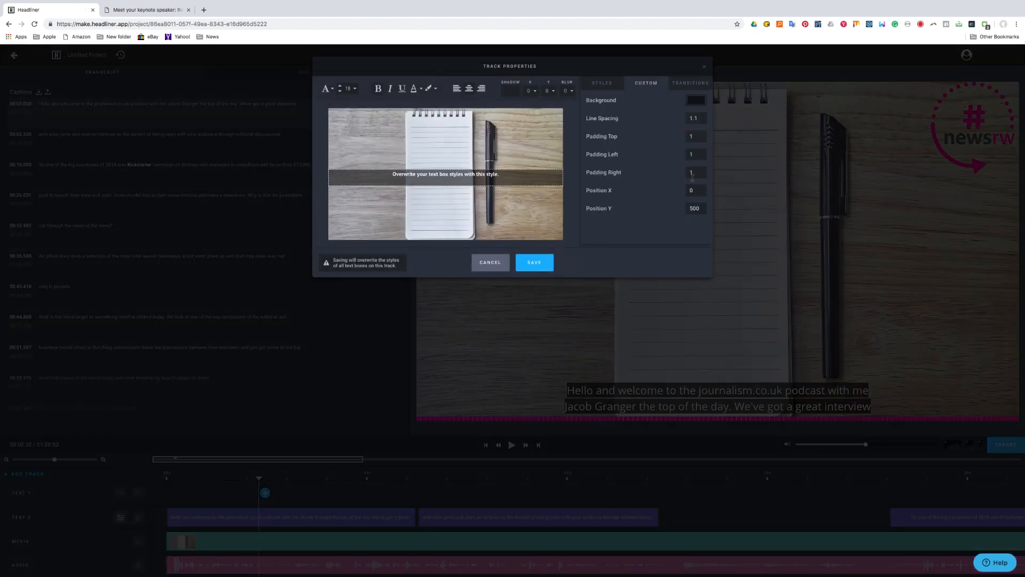
# Step: Look through the text transitions, keep No Transition, and save the style for every caption on the track
pyautogui.click(689, 84)
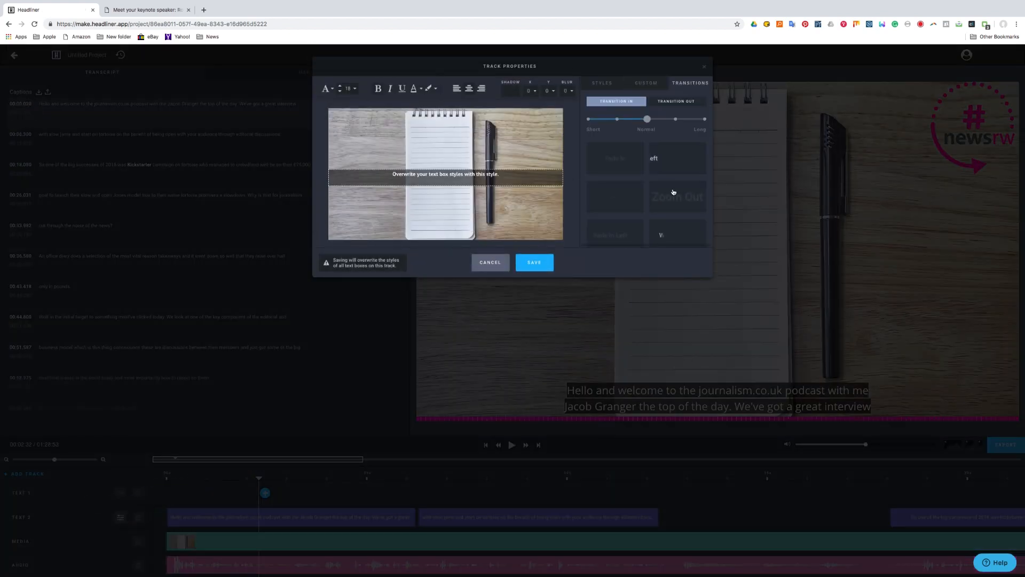
pyautogui.scroll(-1, 627, 192)
pyautogui.scroll(-2, 627, 192)
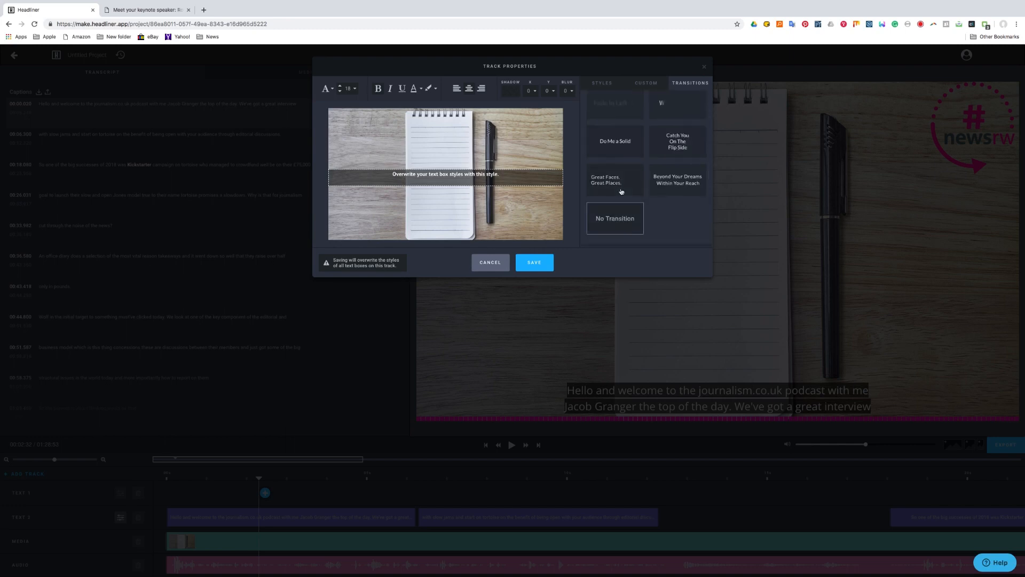
pyautogui.scroll(4, 617, 216)
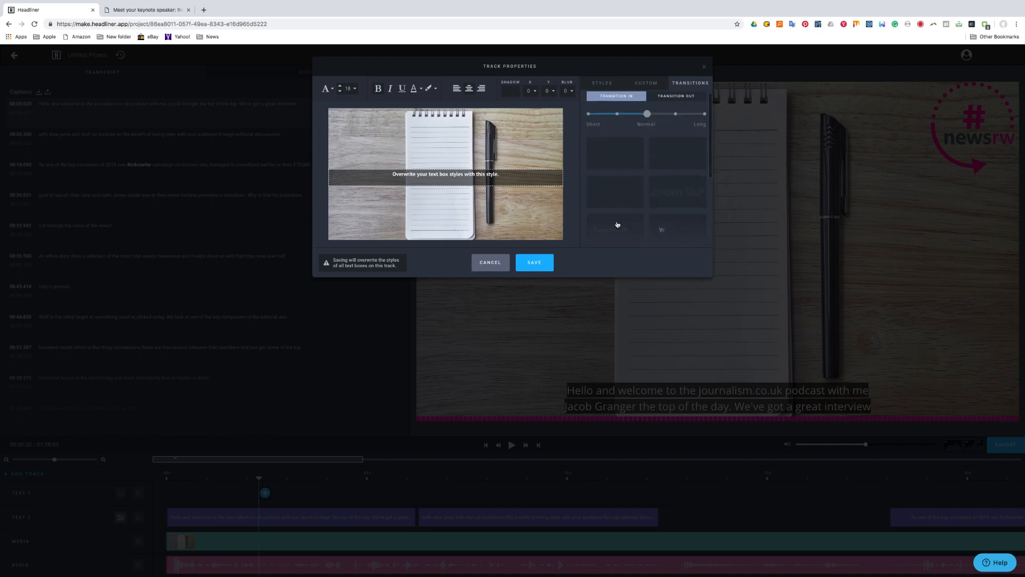
pyautogui.scroll(-4, 648, 160)
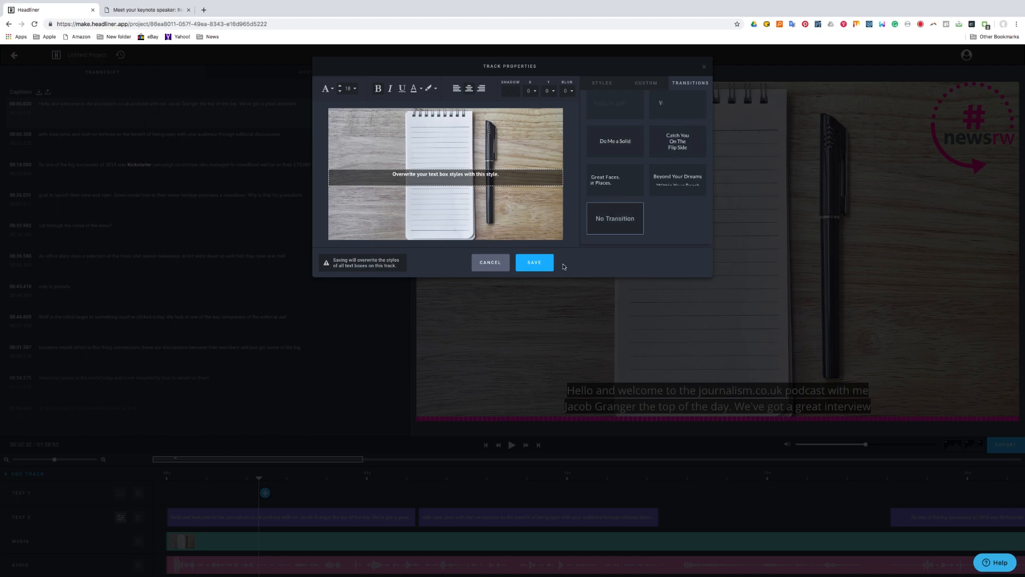
pyautogui.click(534, 263)
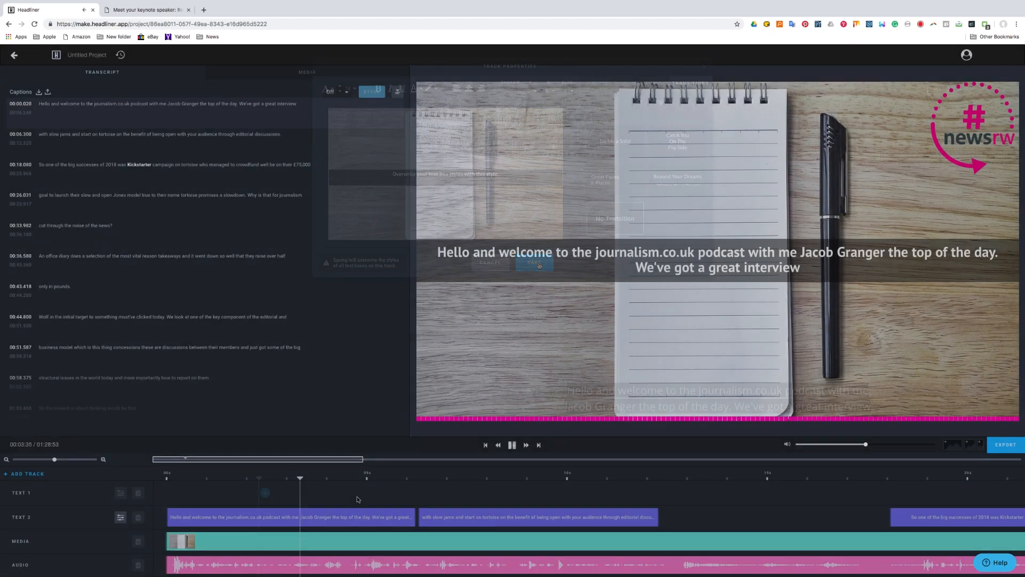
# Step: Shorten the first caption clip to end at about 4.4 s and delete its text from "the top of the day" onward
pyautogui.press('space')
pyautogui.press('space')
pyautogui.moveTo(416, 521); pyautogui.dragTo(347, 523)
pyautogui.doubleClick(328, 519)
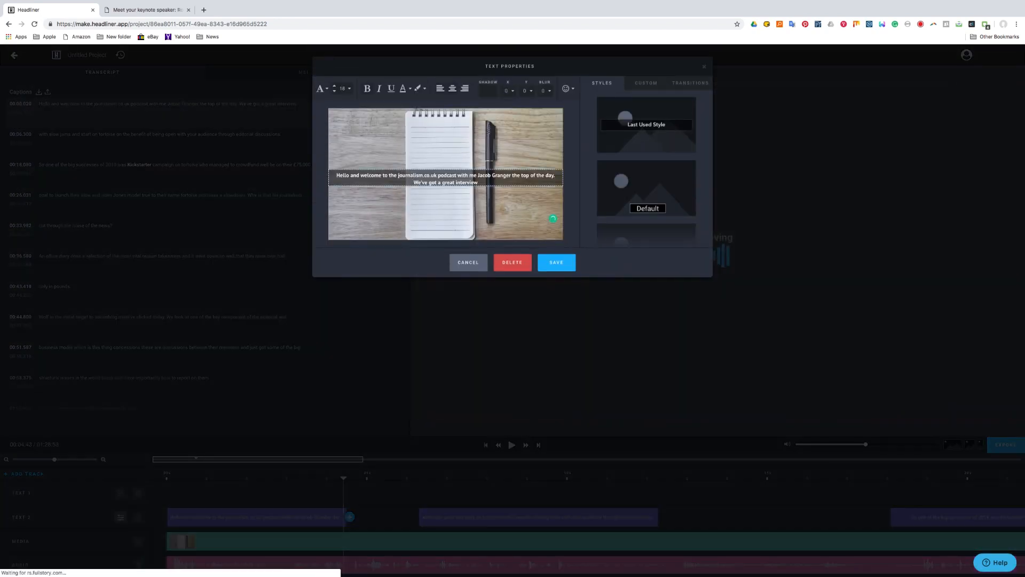
pyautogui.moveTo(521, 175); pyautogui.dragTo(478, 183)
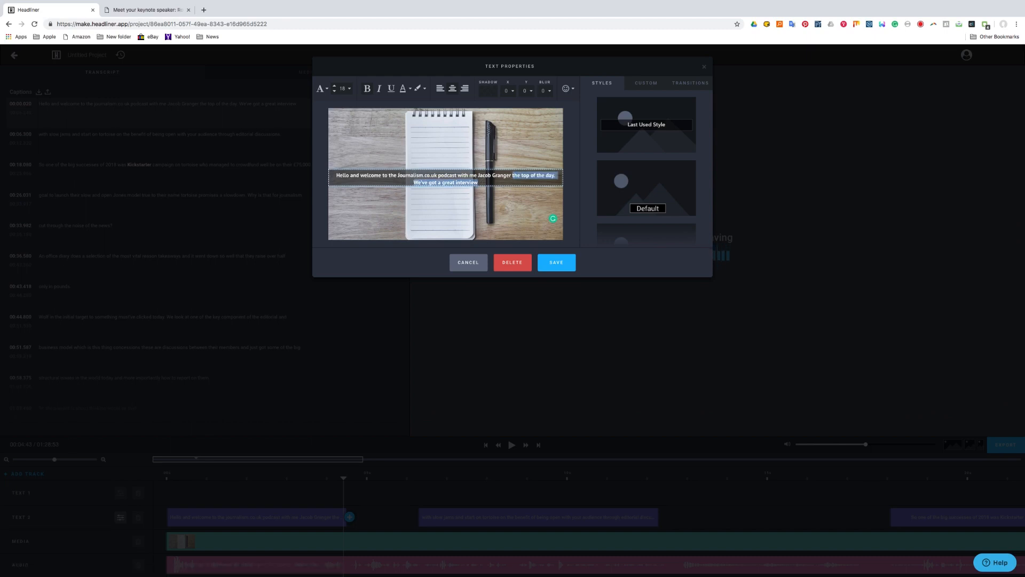
pyautogui.press('BackSpace')
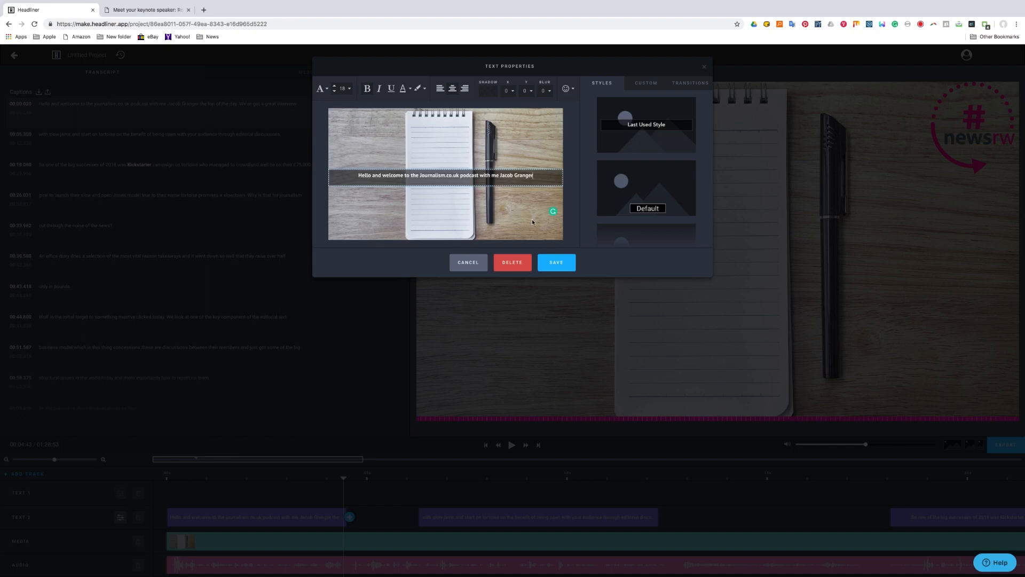
pyautogui.click(556, 262)
# Step: Start the second caption right after the first and correct its text to "the topic of the day - we've got a great interview with slow journalism"
pyautogui.click(380, 520)
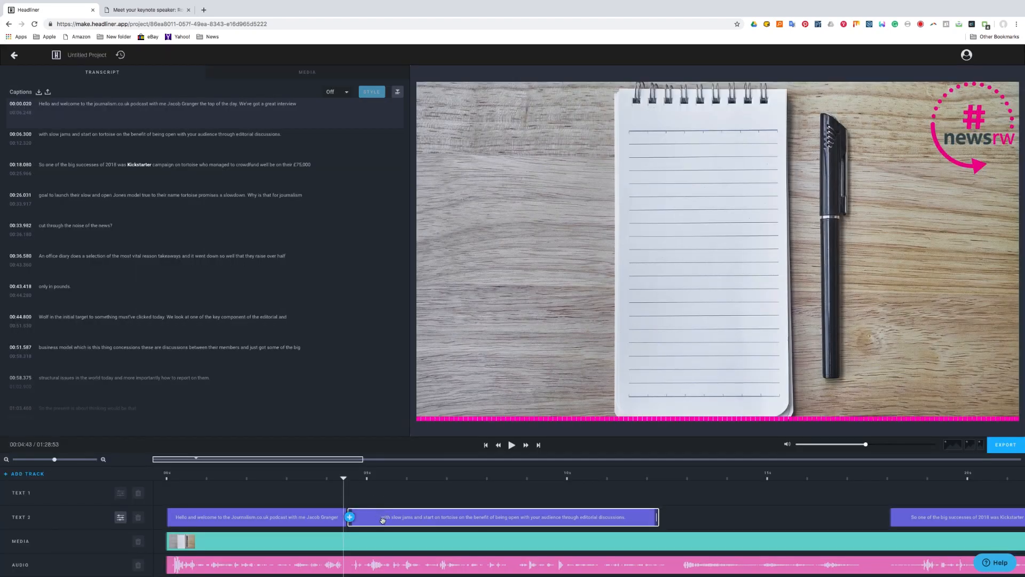
pyautogui.doubleClick(383, 520)
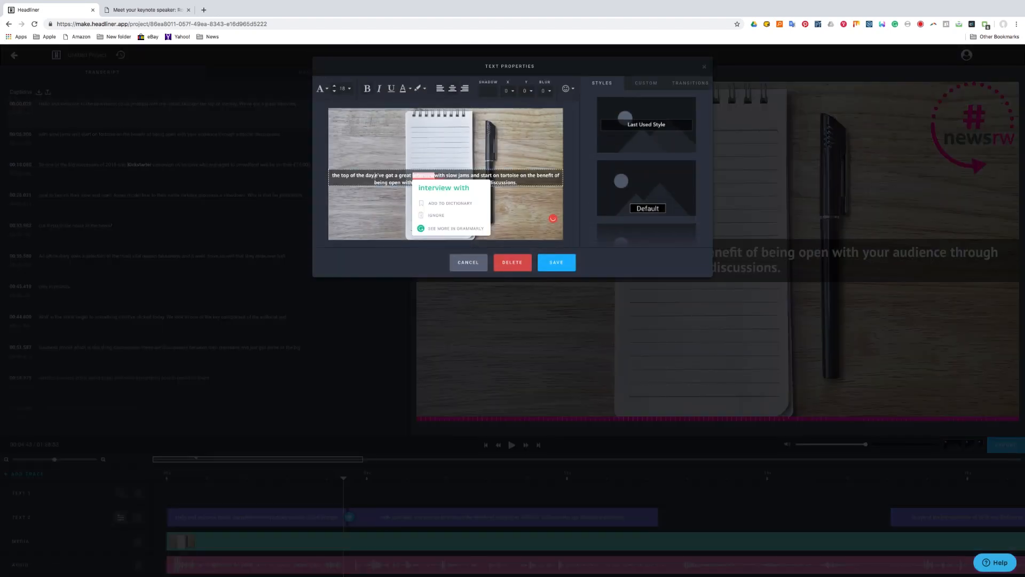
pyautogui.write('- w')
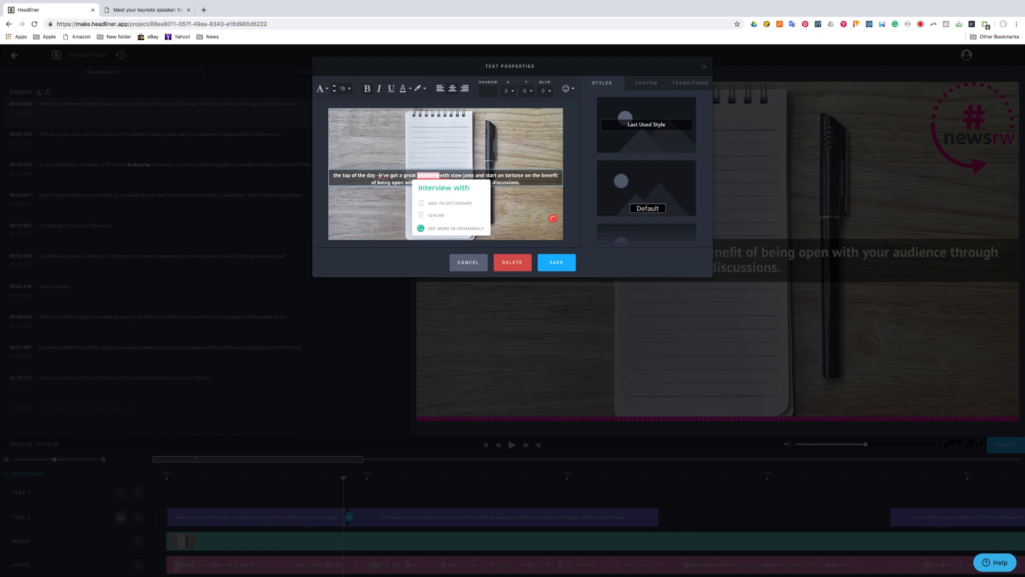
pyautogui.click(444, 187)
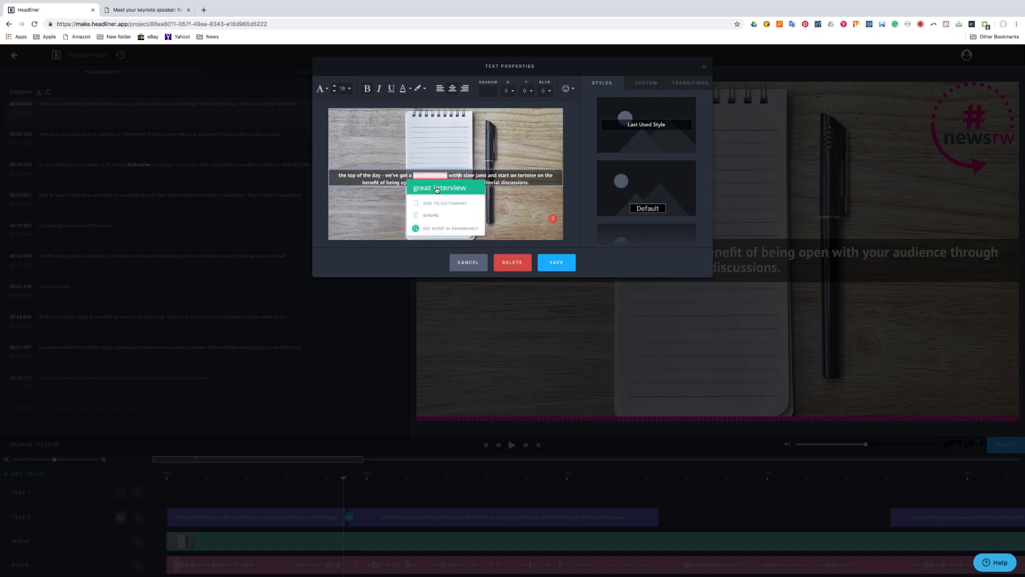
pyautogui.click(432, 187)
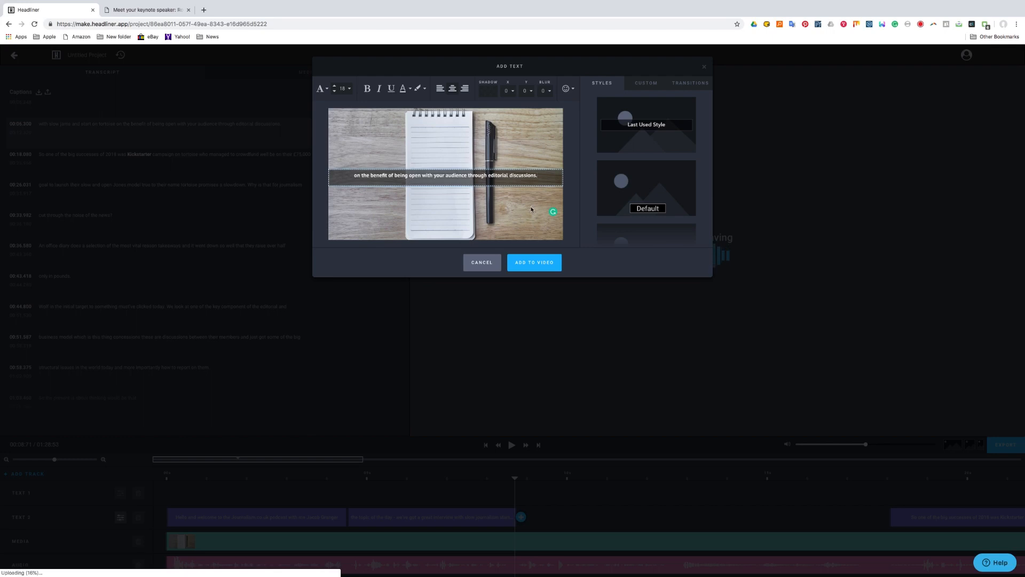
# Step: Add the caption "on the benefit of being open with your audience through editorial discussions", without its final full stop, after the second caption
pyautogui.click(544, 180)
pyautogui.press('BackSpace')
pyautogui.click(534, 262)
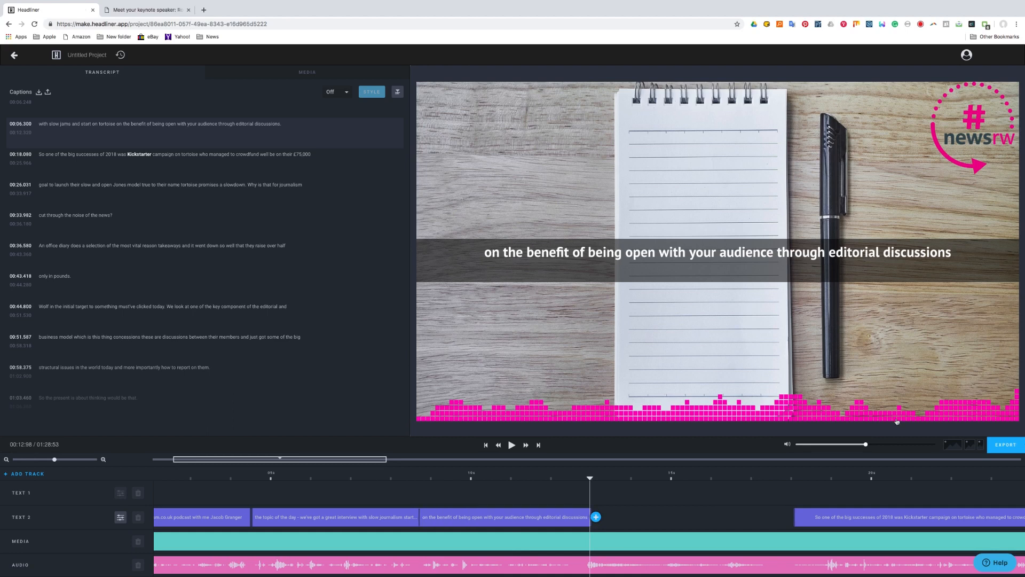
pyautogui.click(953, 446)
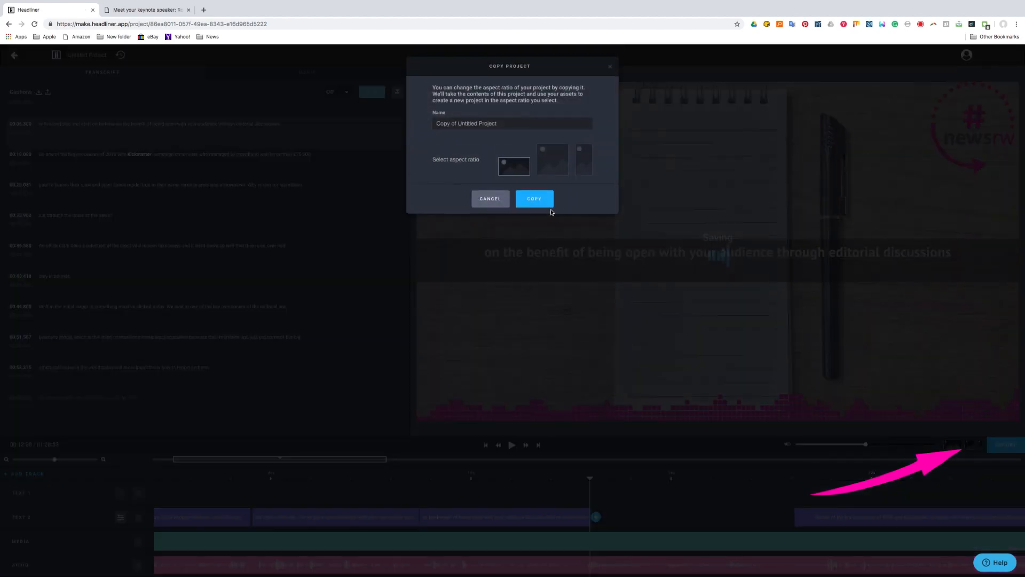
pyautogui.click(553, 170)
pyautogui.click(480, 199)
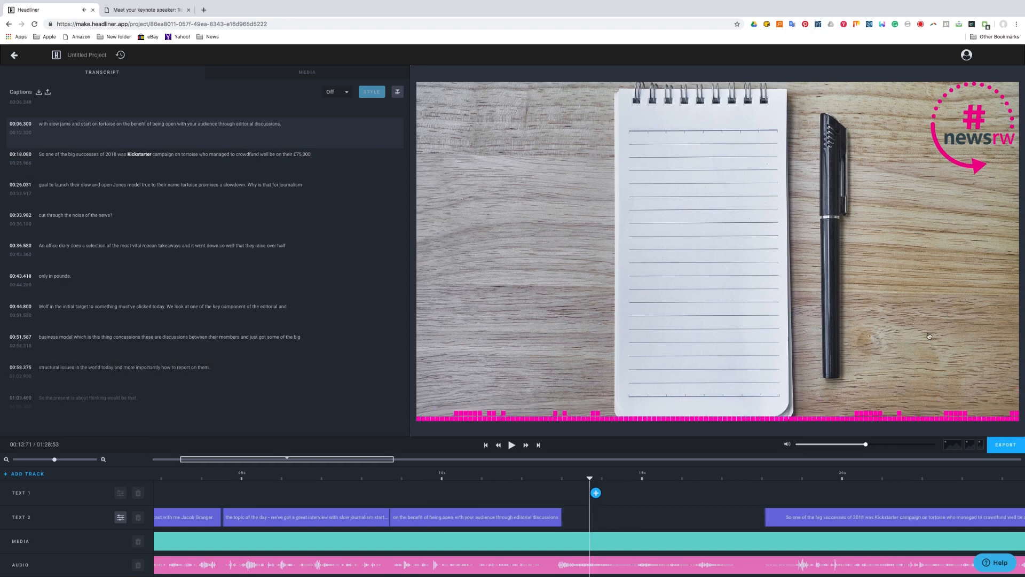
# Step: Set the export frame rate to 25 and export the audiogram video
pyautogui.click(1015, 446)
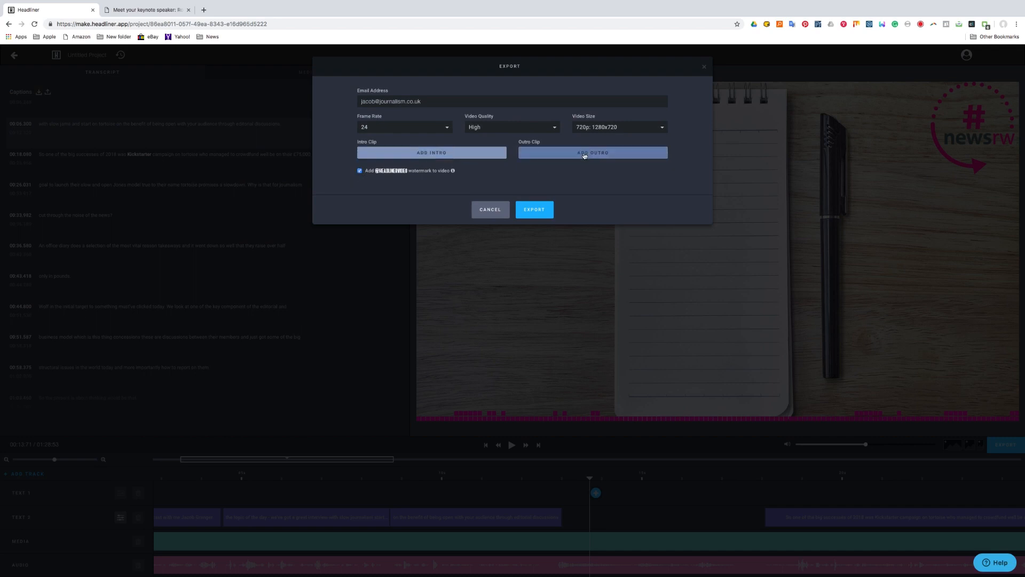
pyautogui.click(427, 127)
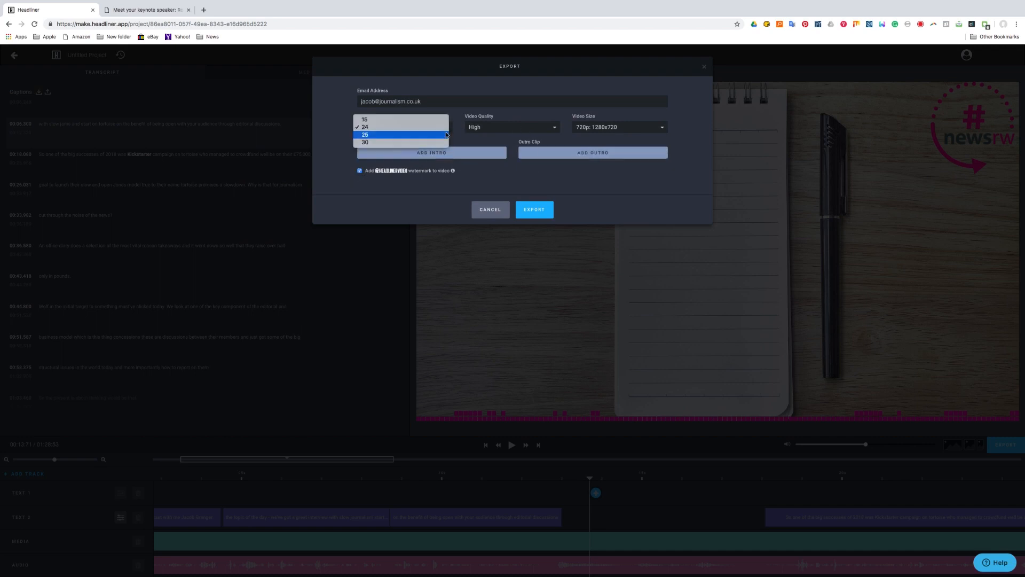
pyautogui.click(389, 134)
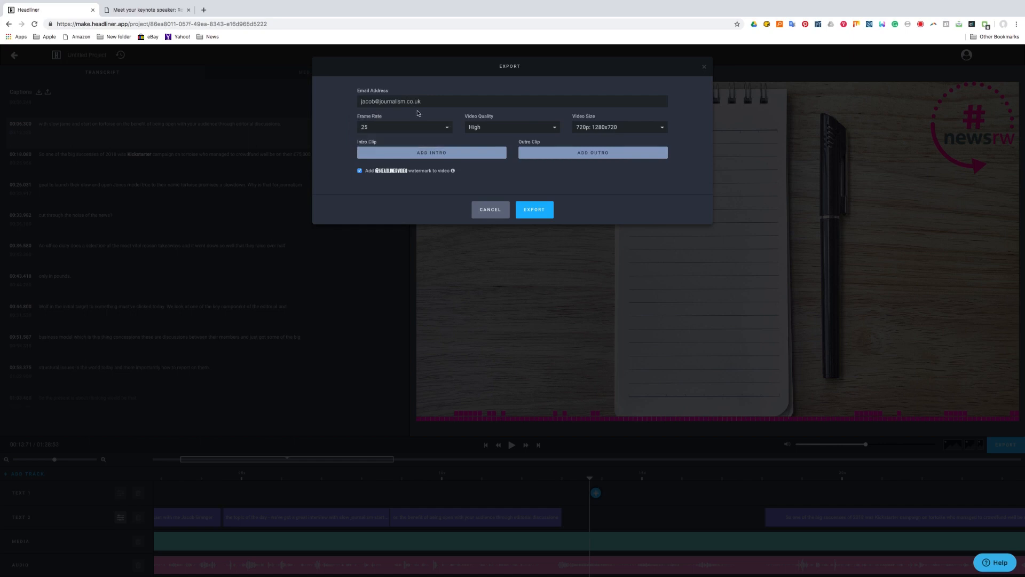
pyautogui.click(543, 211)
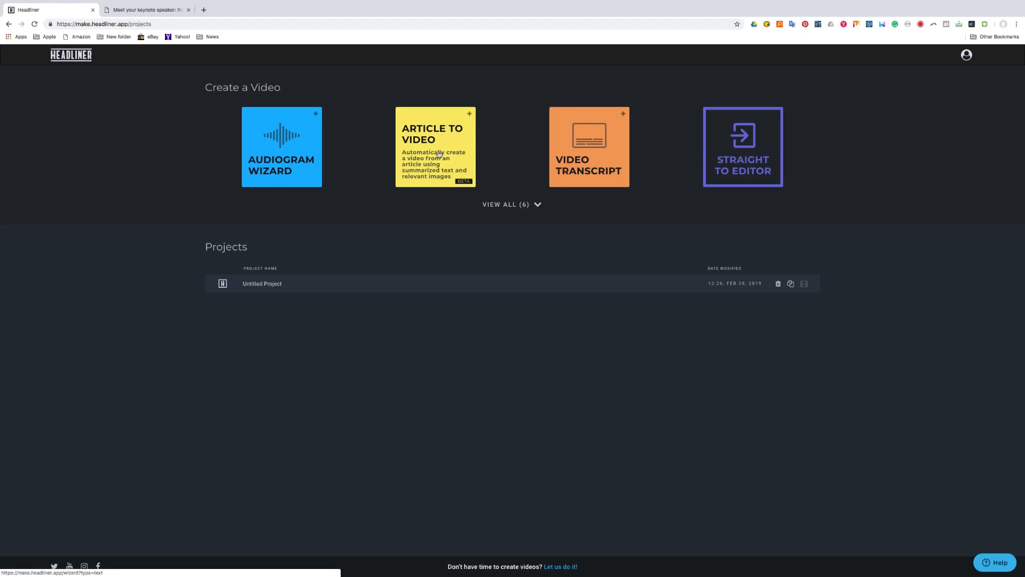
# Step: Start an Article to Video project and import the "Meet your keynote speaker" article by its journalism.co.uk URL
pyautogui.click(439, 154)
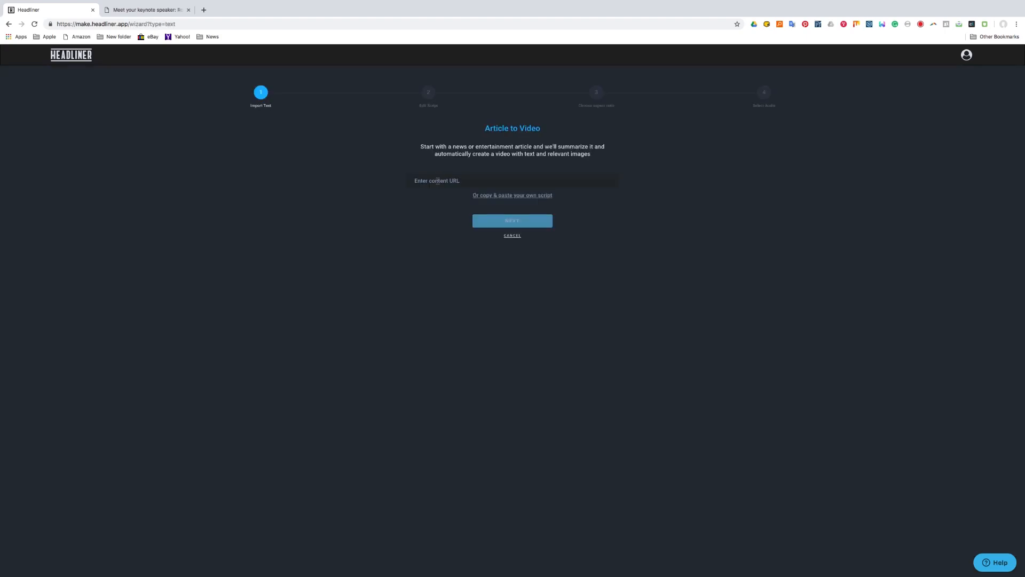
pyautogui.click(145, 9)
pyautogui.click(156, 23)
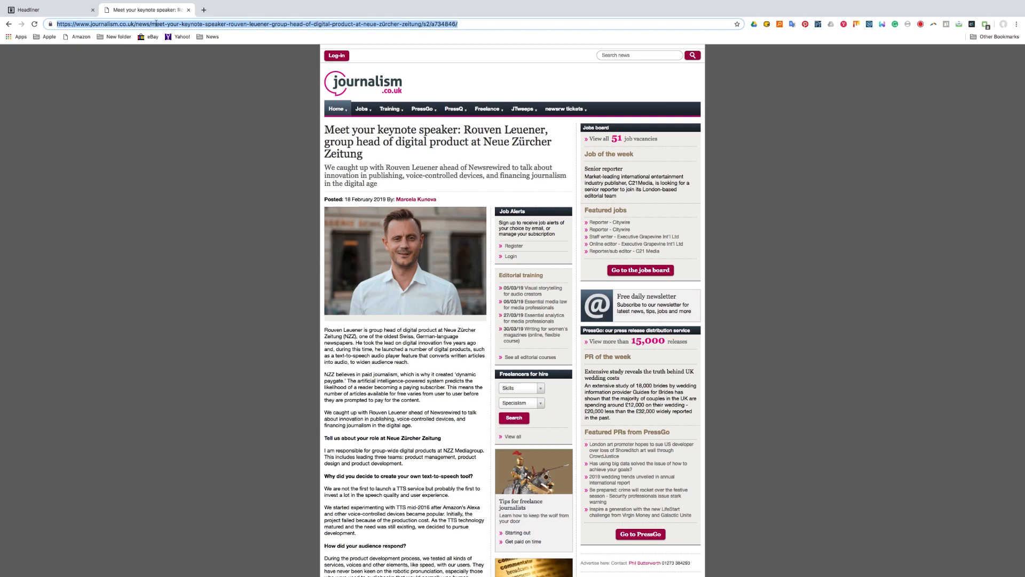
pyautogui.click(29, 9)
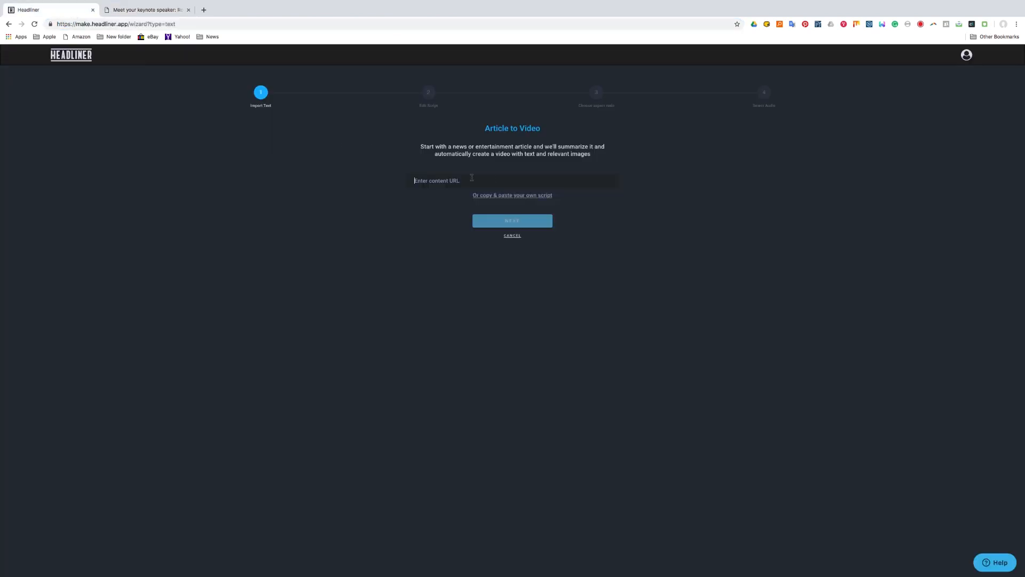
pyautogui.press('super+v')
pyautogui.click(515, 220)
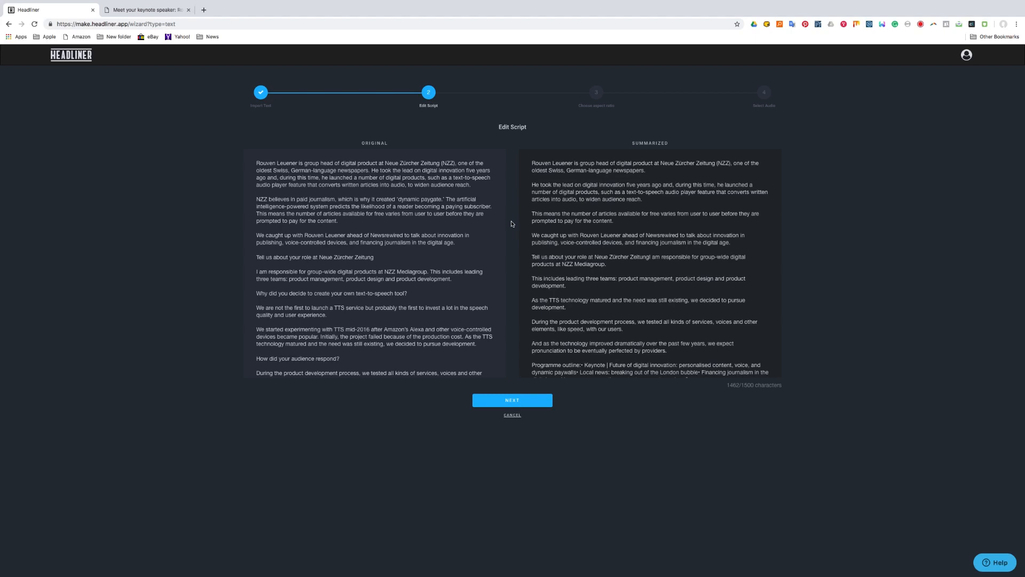
# Step: Remove the closing "Programme outline" paragraph from the summarized script and continue to the aspect ratio choice
pyautogui.scroll(-2, 726, 320)
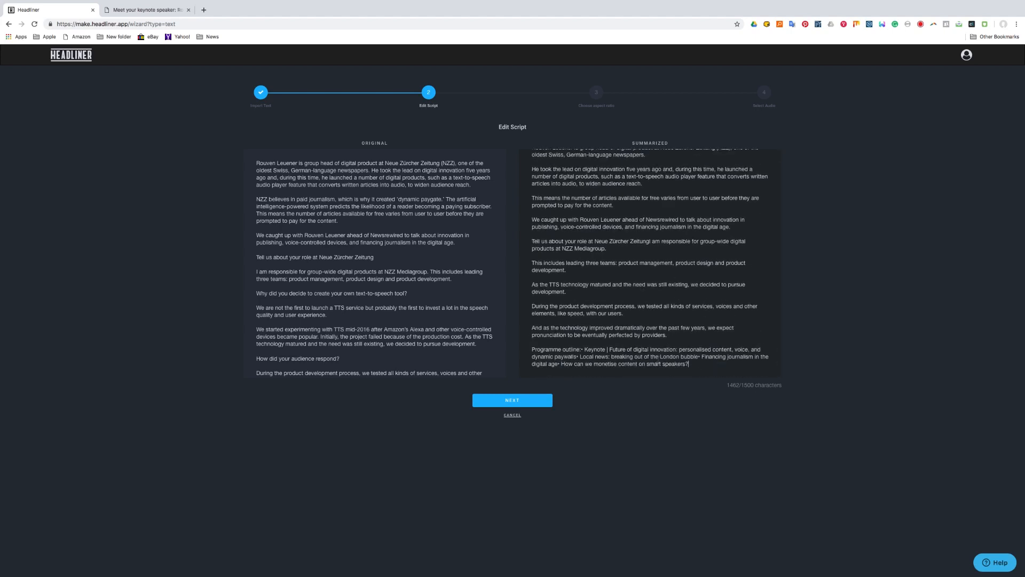
pyautogui.moveTo(675, 364); pyautogui.dragTo(530, 348)
pyautogui.moveTo(712, 365); pyautogui.dragTo(525, 349)
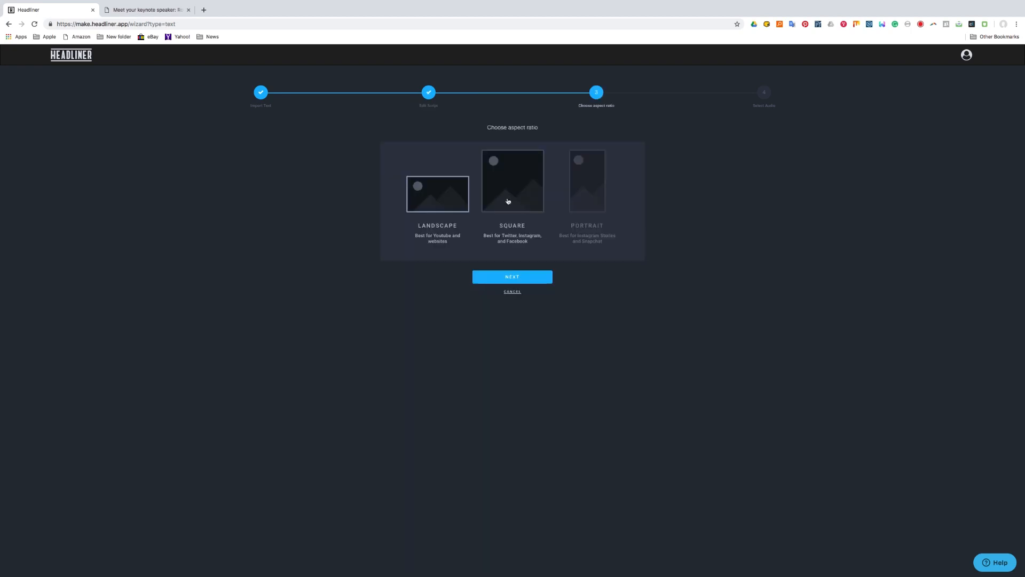
# Step: Keep the Landscape aspect ratio, choose the audio, and generate the article video
pyautogui.click(513, 278)
pyautogui.click(426, 172)
pyautogui.click(467, 173)
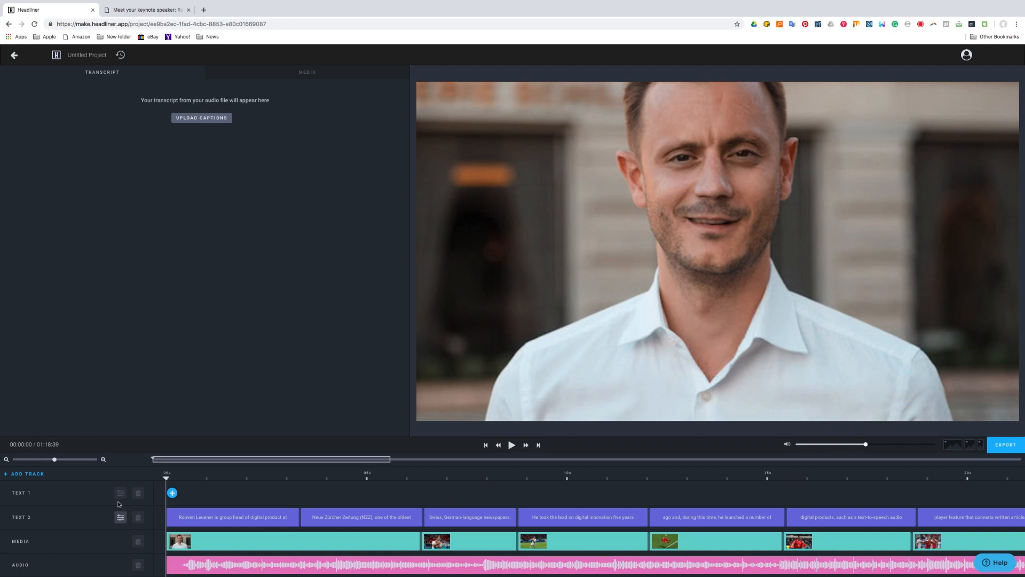
# Step: Add the #newsrw logo as a watermark, scaled down and placed in the upper-right corner of the video frame
pyautogui.click(308, 72)
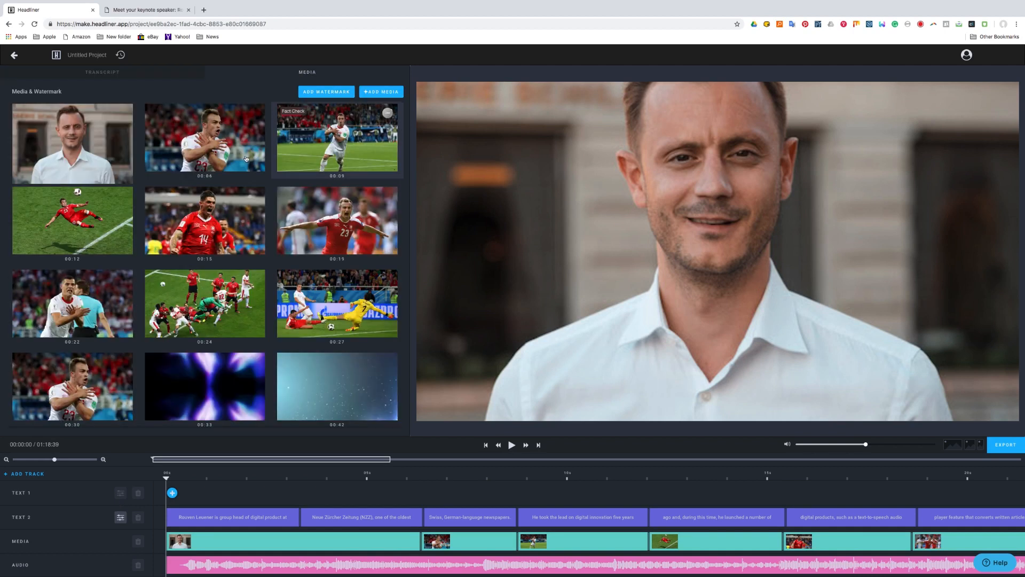
pyautogui.click(339, 91)
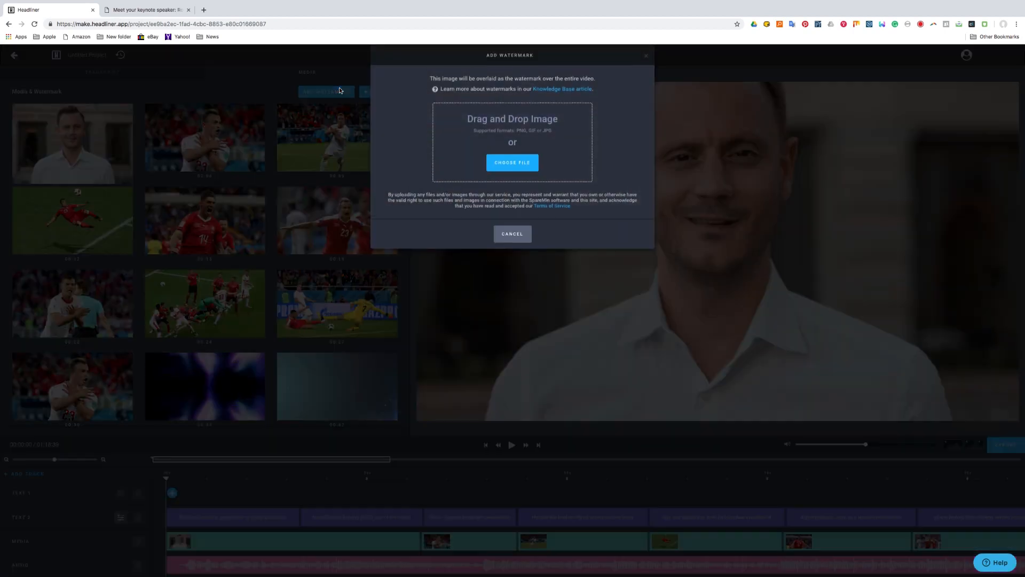
pyautogui.click(512, 174)
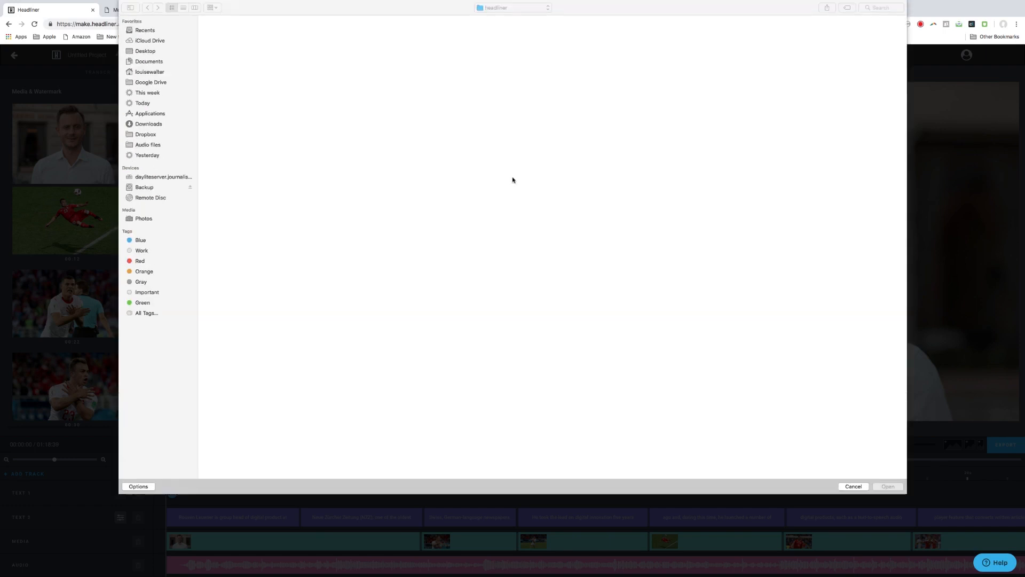
pyautogui.click(367, 53)
pyautogui.doubleClick(368, 53)
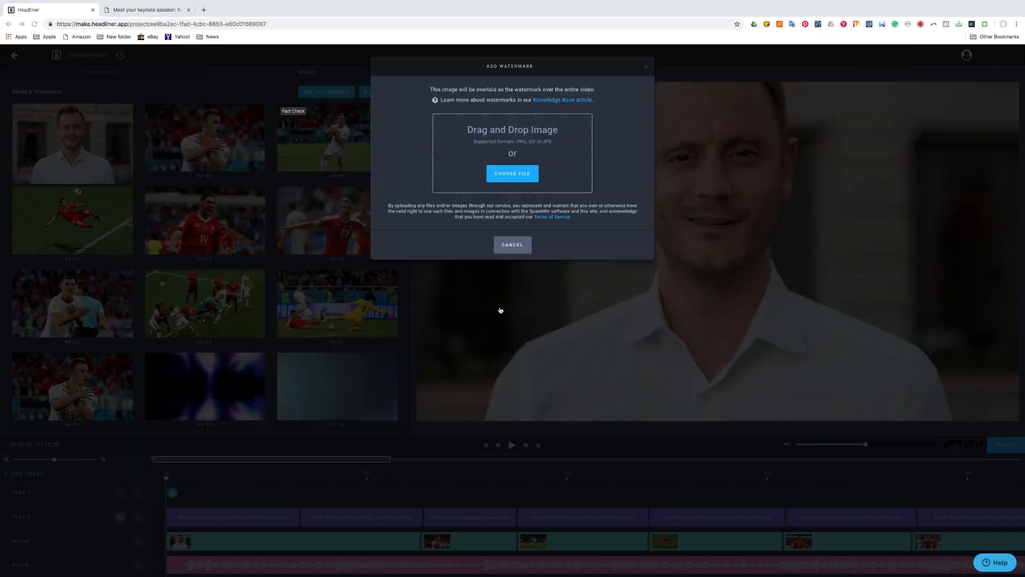
pyautogui.moveTo(517, 160); pyautogui.dragTo(598, 160)
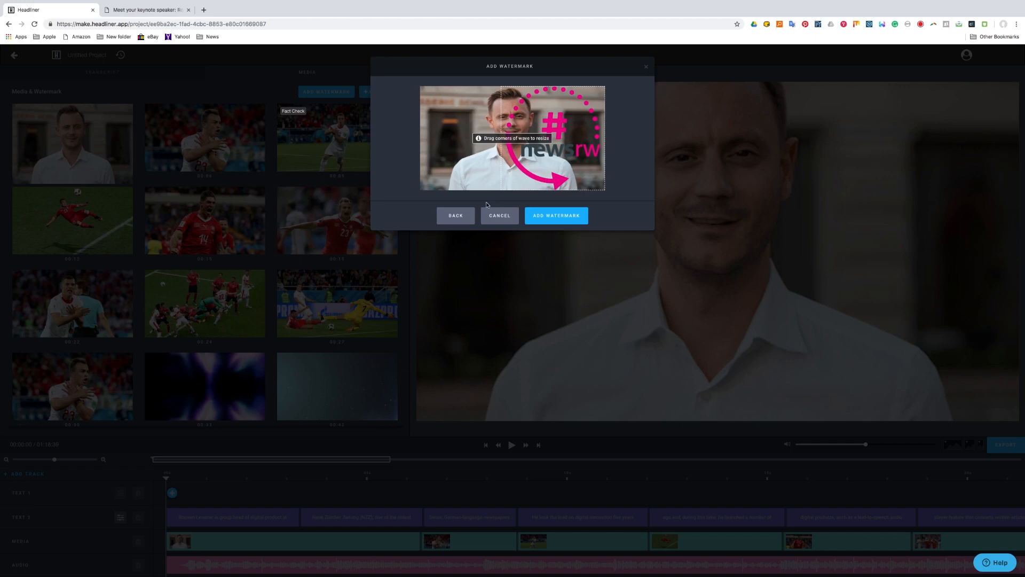
pyautogui.moveTo(499, 190); pyautogui.dragTo(575, 115)
pyautogui.click(554, 216)
# Step: Replace the footballer image under the "player feature that converts written articles" caption with the notebook-and-pen photo, adjusting its crop
pyautogui.click(286, 477)
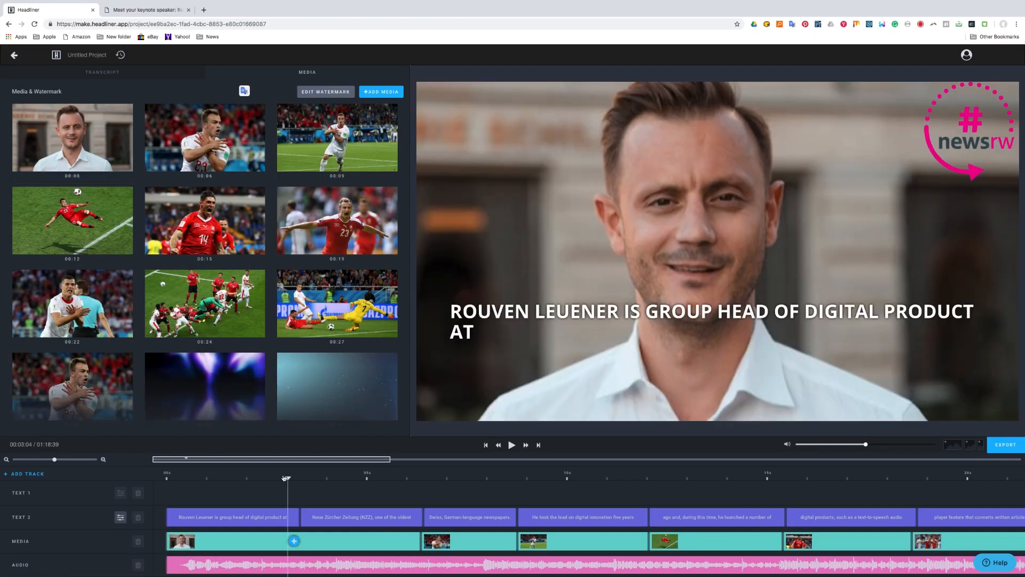
pyautogui.press('space')
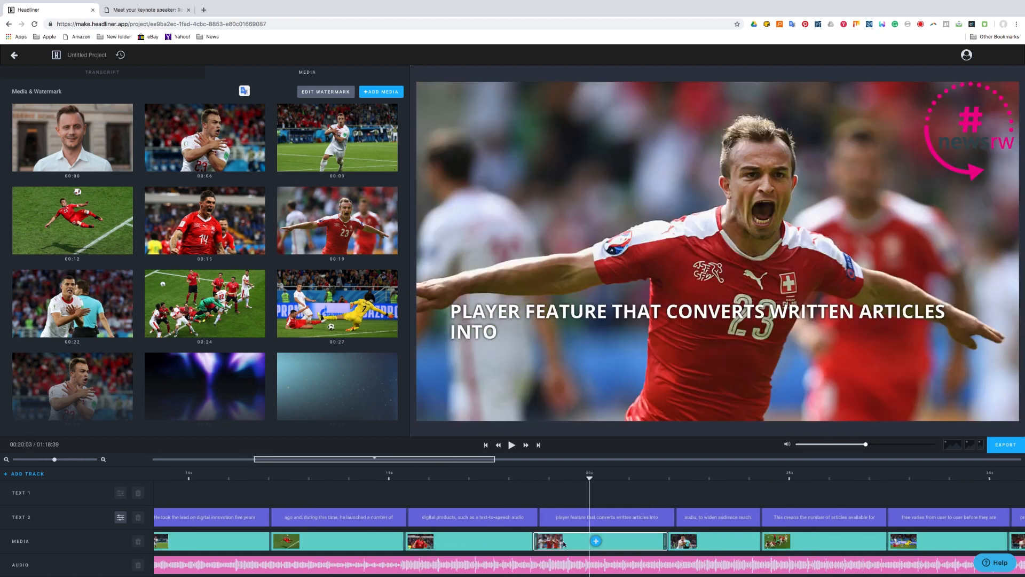
pyautogui.click(564, 543)
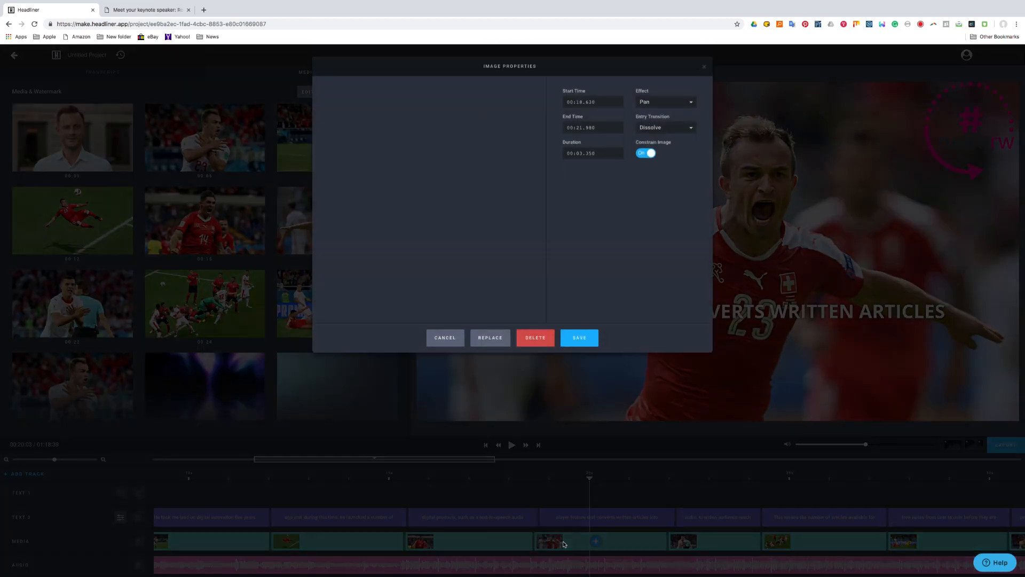
pyautogui.click(498, 338)
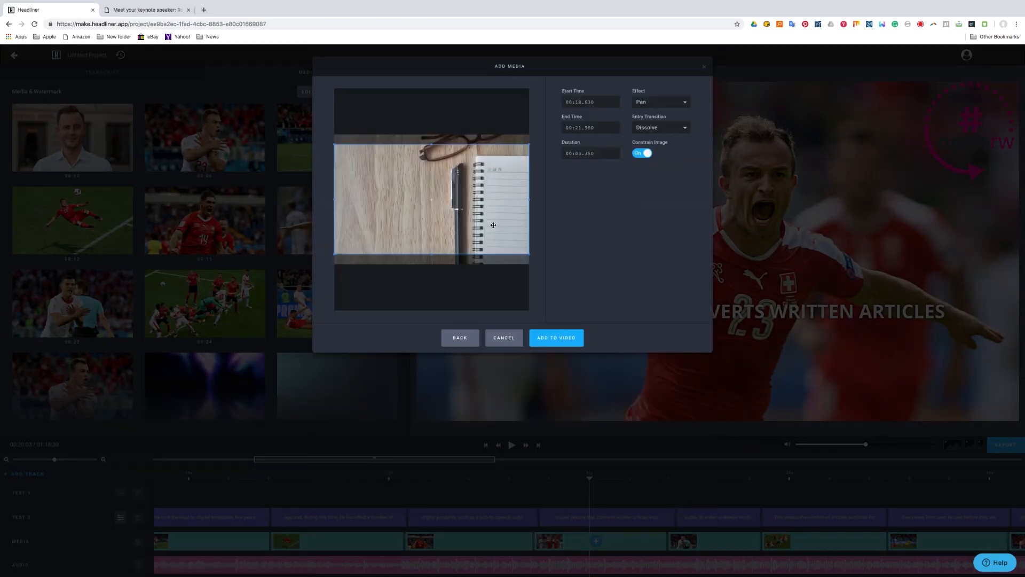
pyautogui.moveTo(493, 224); pyautogui.dragTo(497, 215)
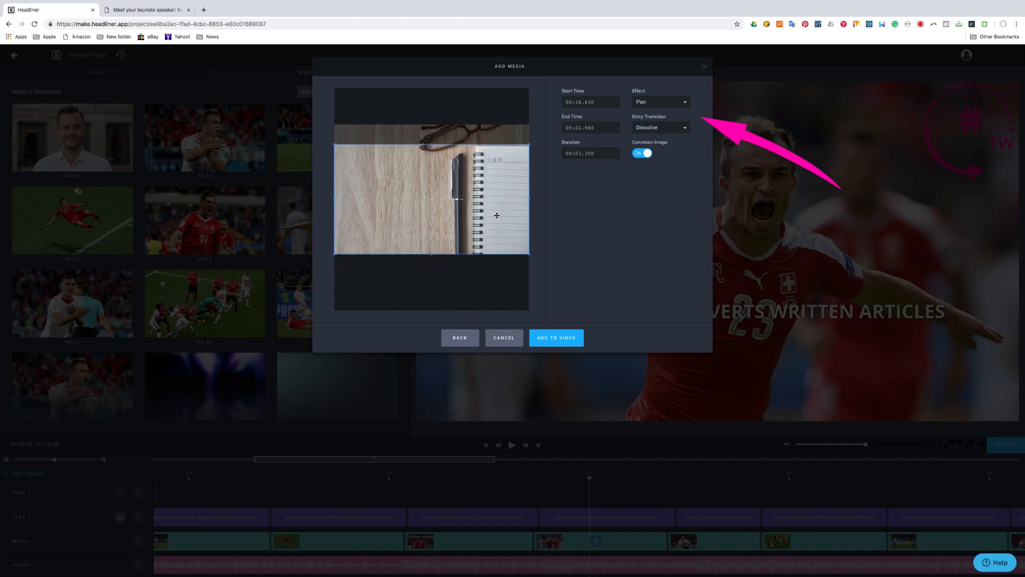
pyautogui.click(553, 337)
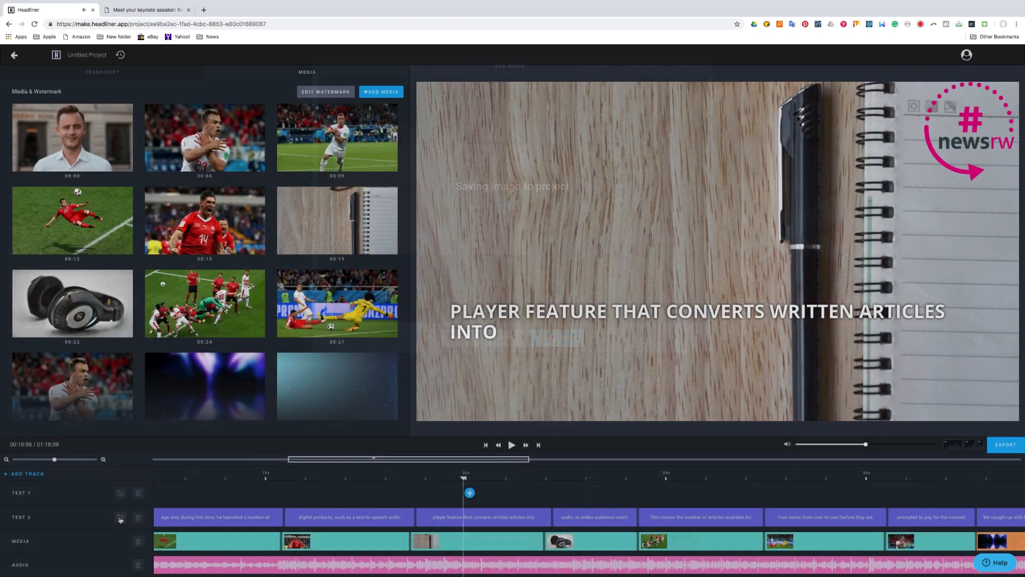
# Step: Browse the text styles for the Text 2 track and apply a centred white italic style with a dark box
pyautogui.click(123, 517)
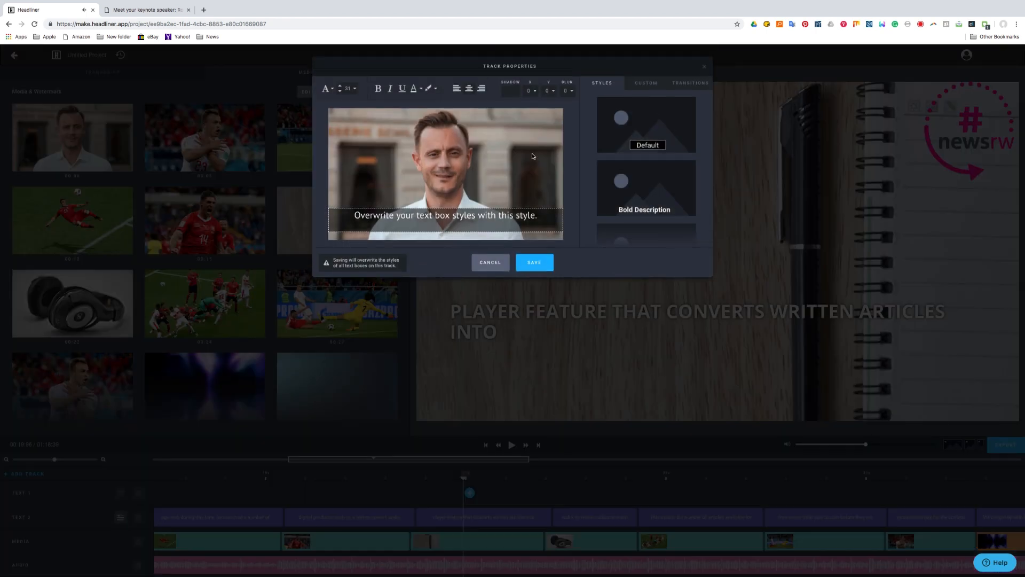
pyautogui.scroll(-5, 664, 206)
pyautogui.scroll(-5, 664, 206)
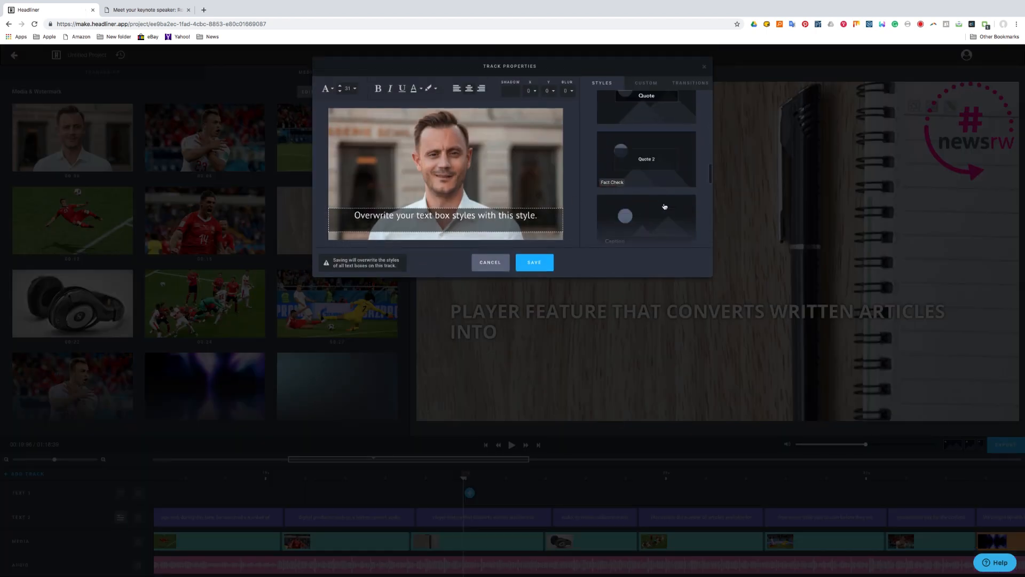
pyautogui.scroll(-1, 664, 206)
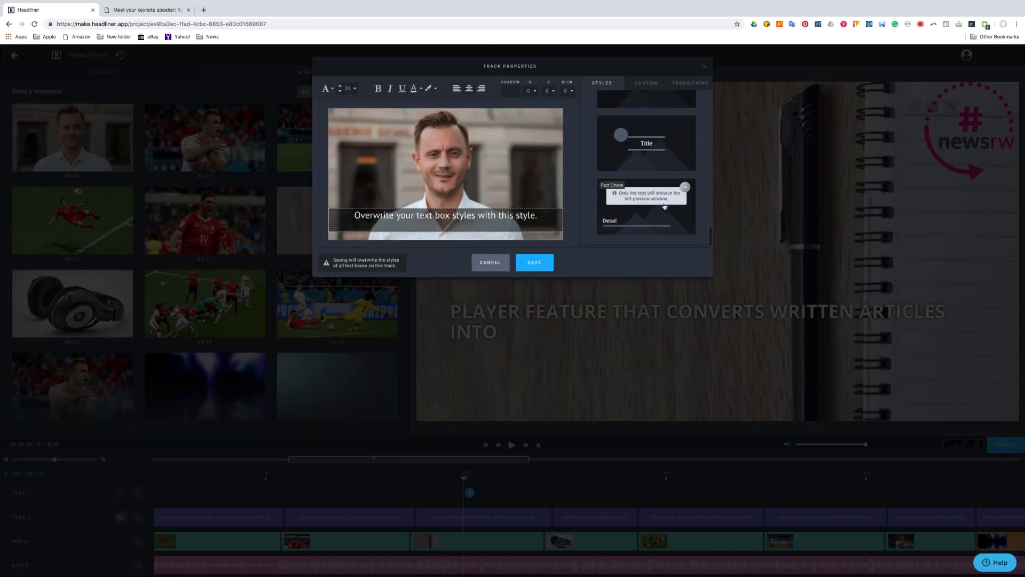
pyautogui.scroll(6, 667, 179)
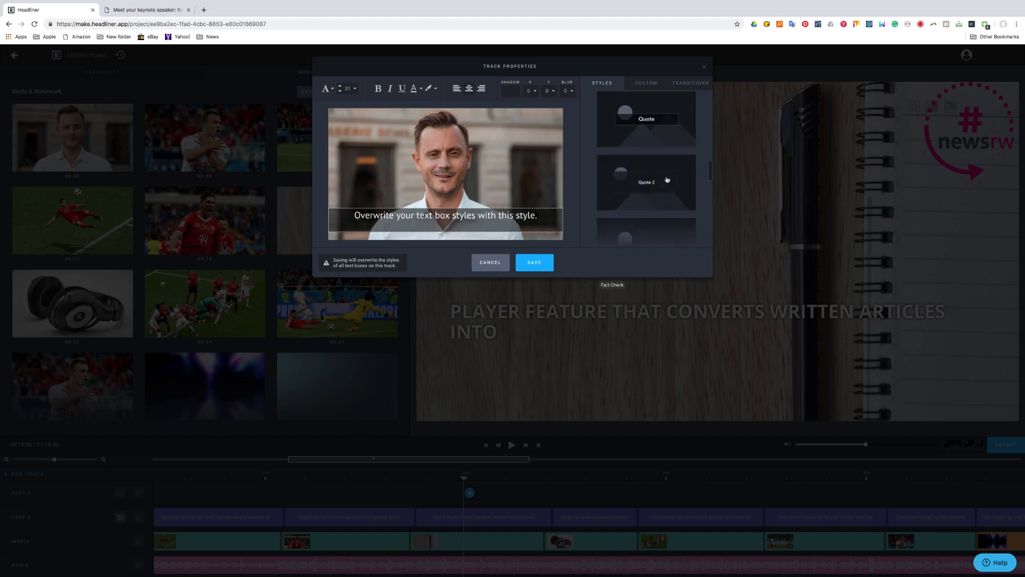
pyautogui.scroll(8, 668, 179)
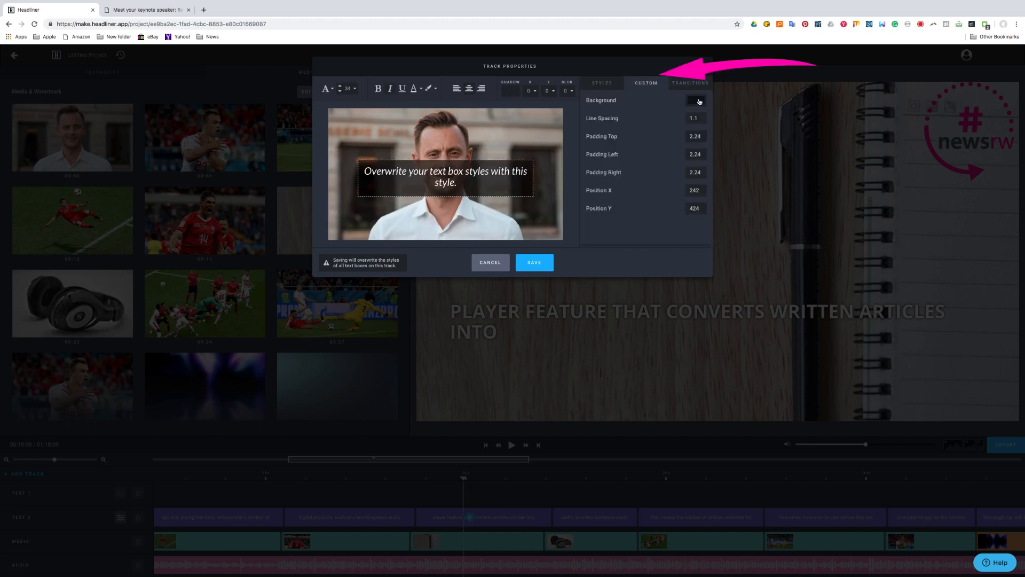
# Step: Change the Text 2 track's text box background to semi-transparent magenta and save the track style
pyautogui.click(699, 101)
pyautogui.click(757, 223)
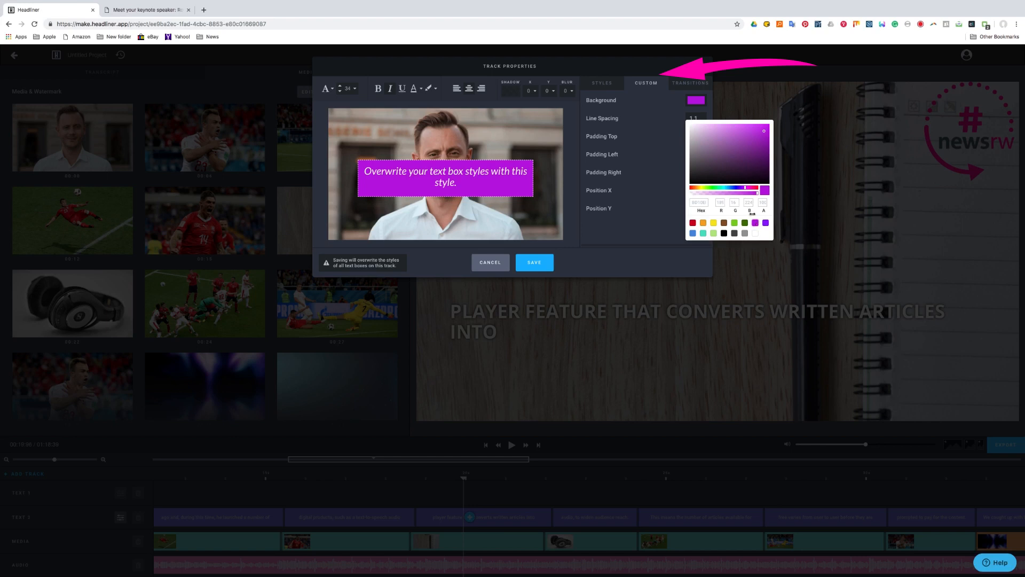
pyautogui.click(752, 187)
pyautogui.click(738, 194)
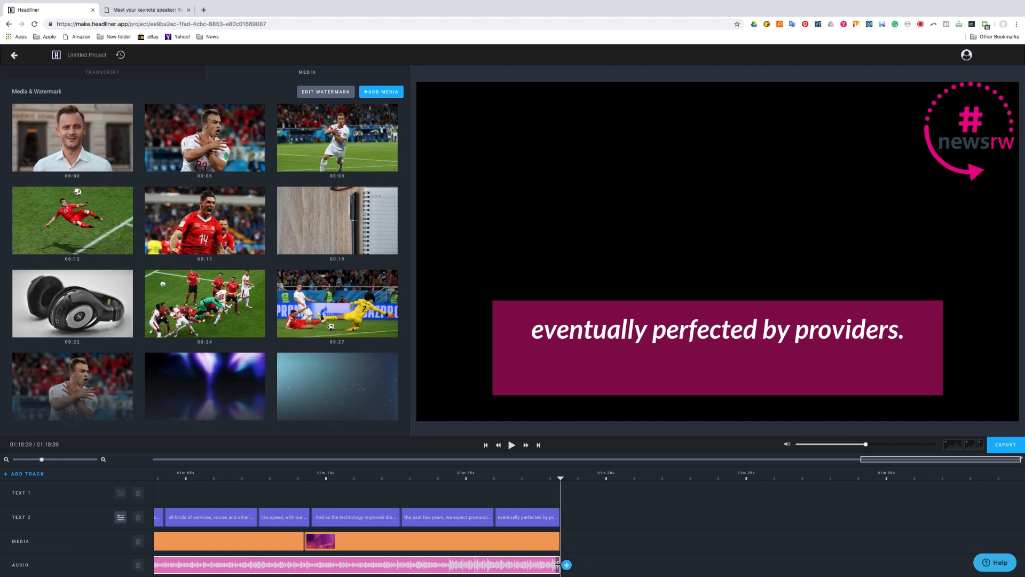
# Step: Extend the audio past the last caption and add a closing Text 2 caption reading "Read more on Journalism.co.uk"
pyautogui.moveTo(559, 565); pyautogui.dragTo(658, 564)
pyautogui.click(567, 517)
pyautogui.write('Read more on ')
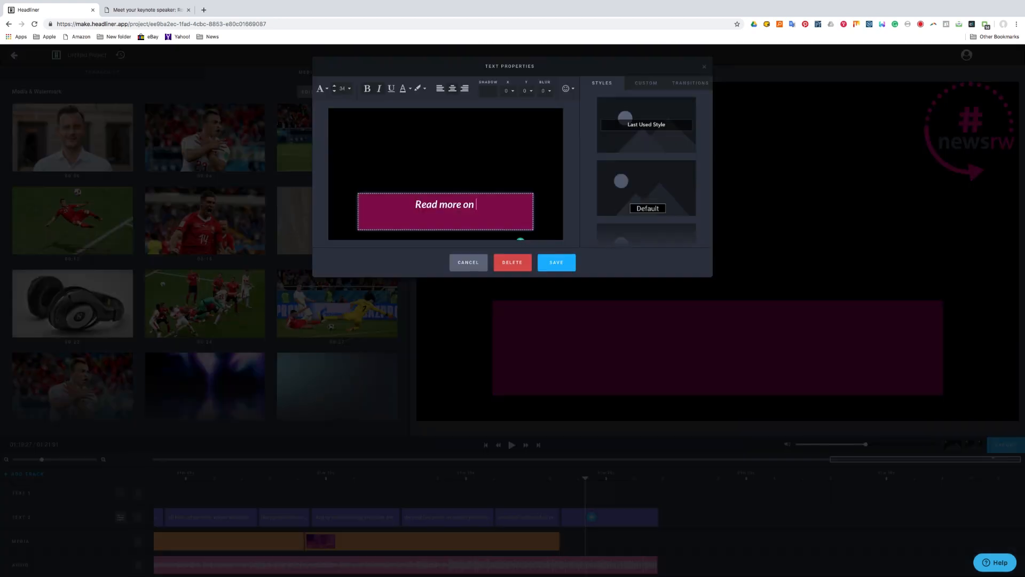
pyautogui.write('Journalism.co.uk')
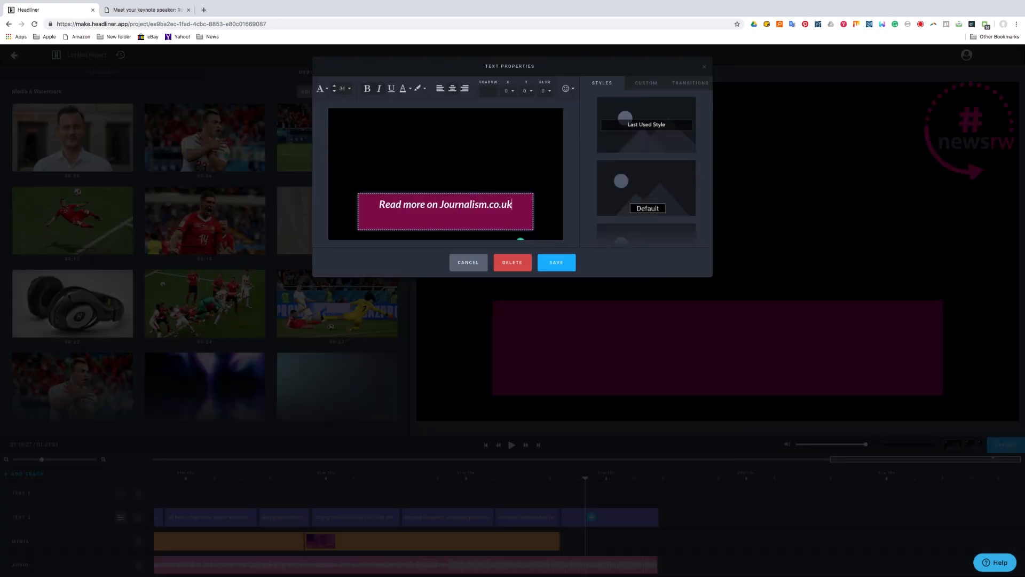
pyautogui.click(556, 262)
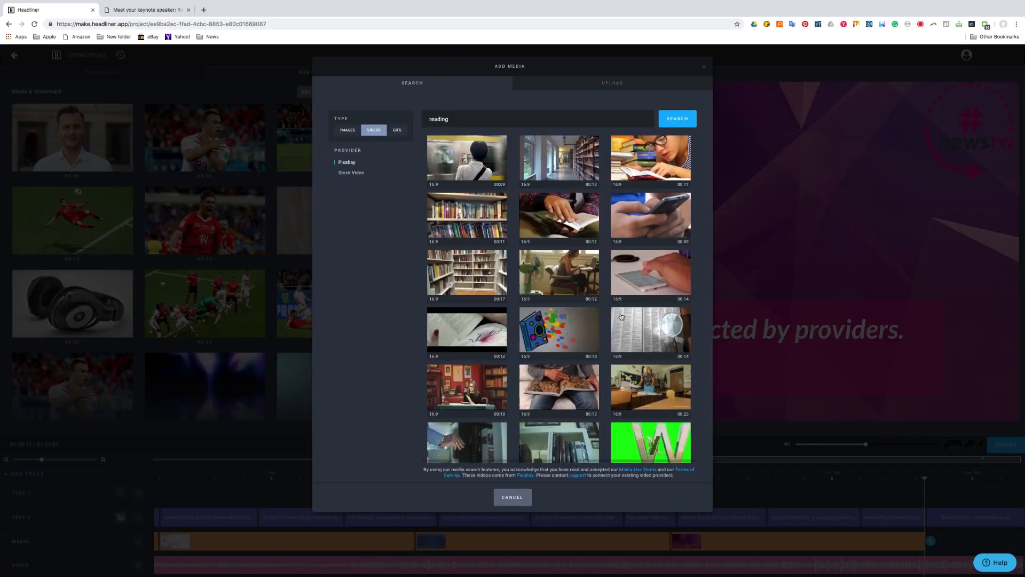
# Step: Find the Pixabay video of hands using a phone among the "reading" results, preview it, and add it after the last media clip
pyautogui.scroll(-3, 550, 234)
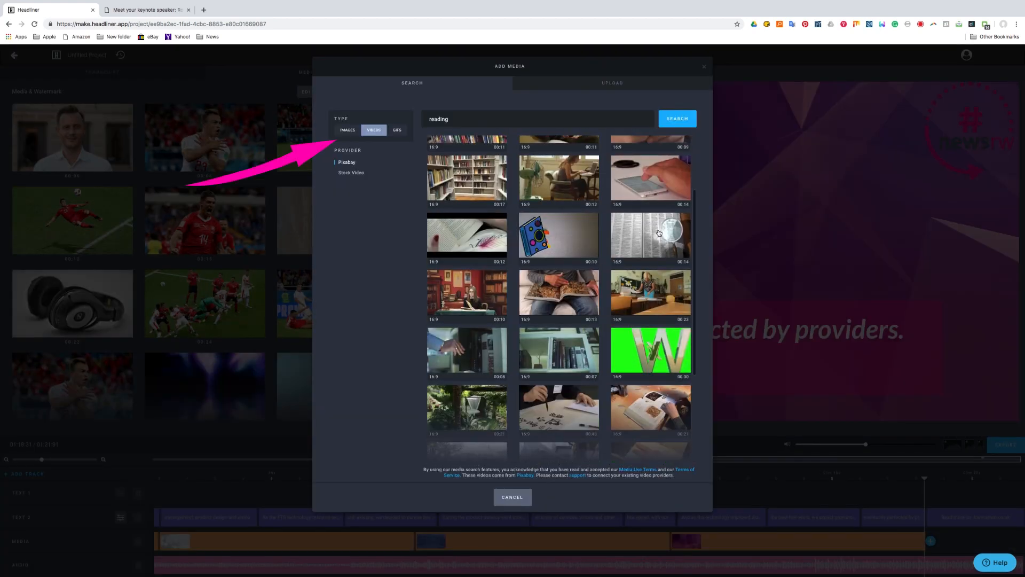
pyautogui.scroll(1, 659, 234)
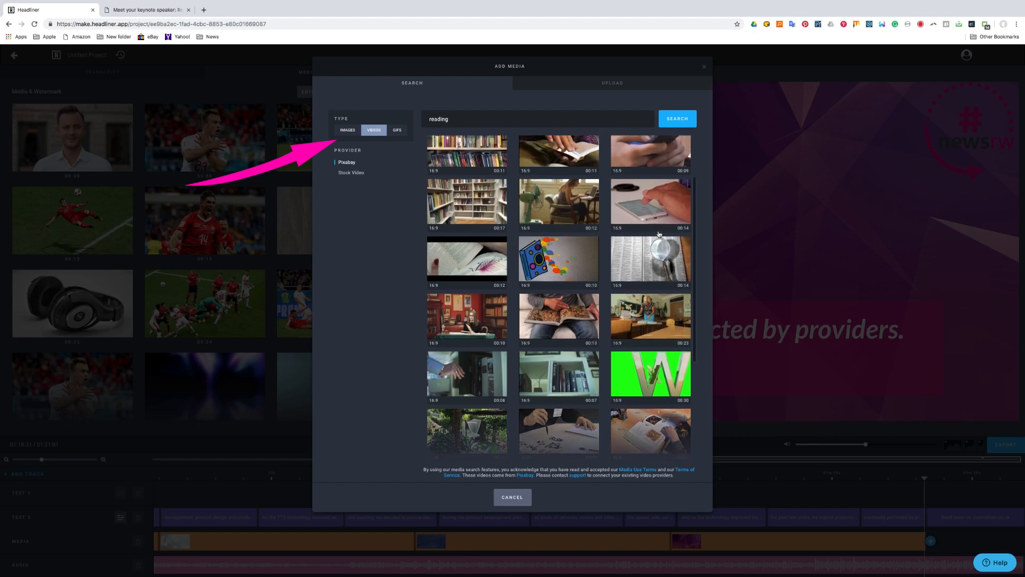
pyautogui.scroll(2, 664, 177)
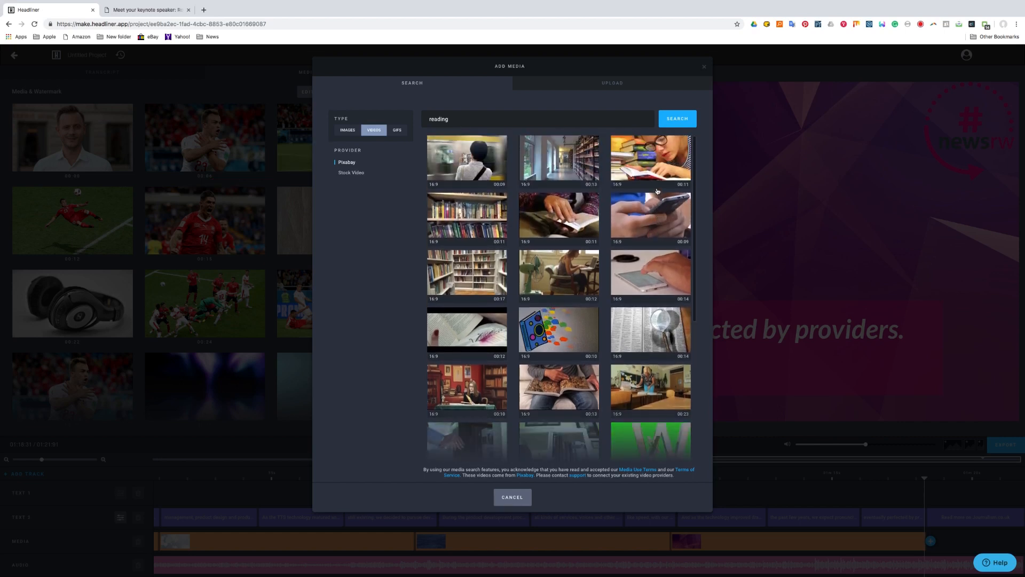
pyautogui.click(656, 213)
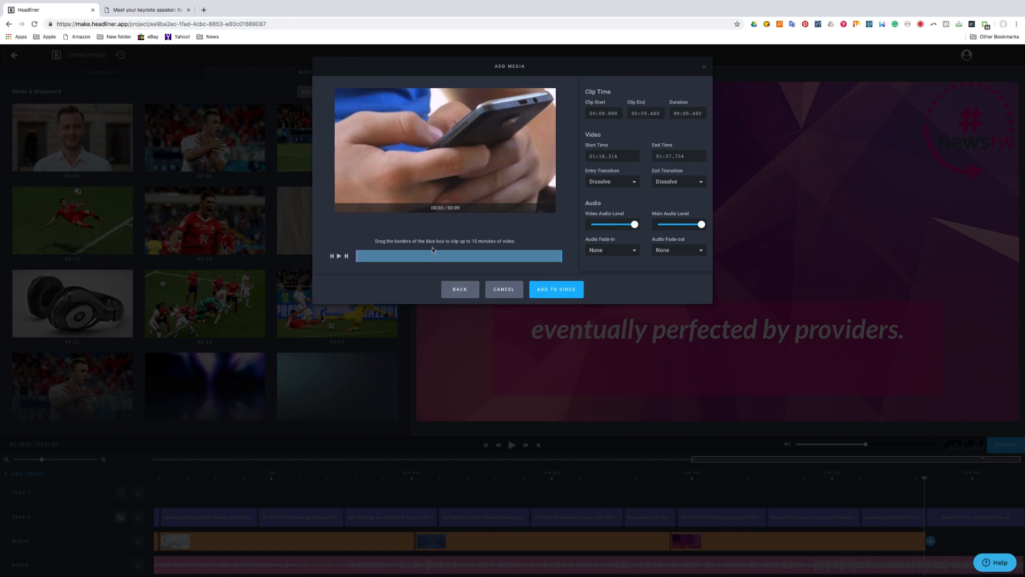
pyautogui.click(339, 259)
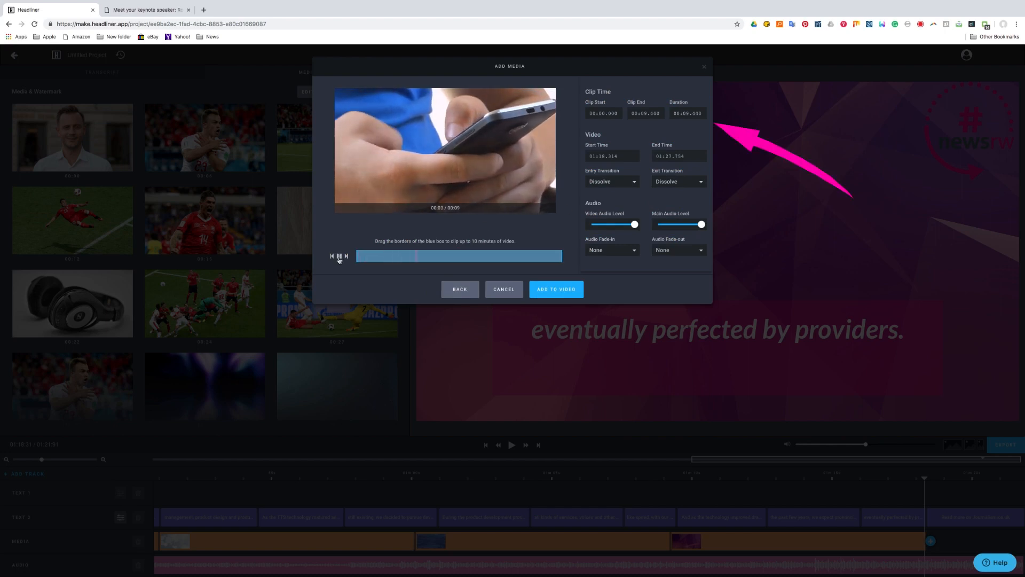
pyautogui.click(339, 257)
pyautogui.click(551, 293)
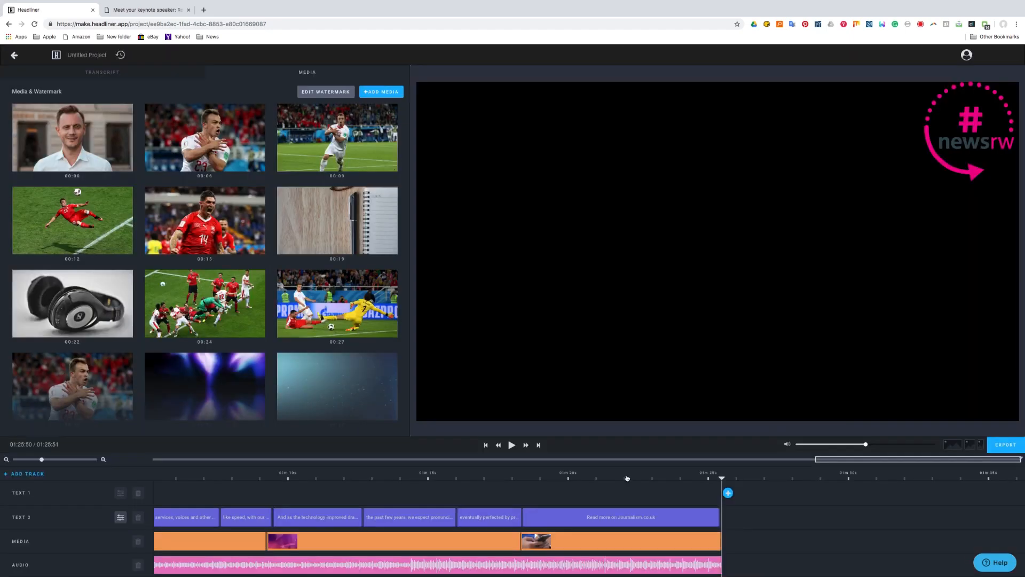
# Step: Check the closing caption over the phone clip and play back the end of the video
pyautogui.click(619, 477)
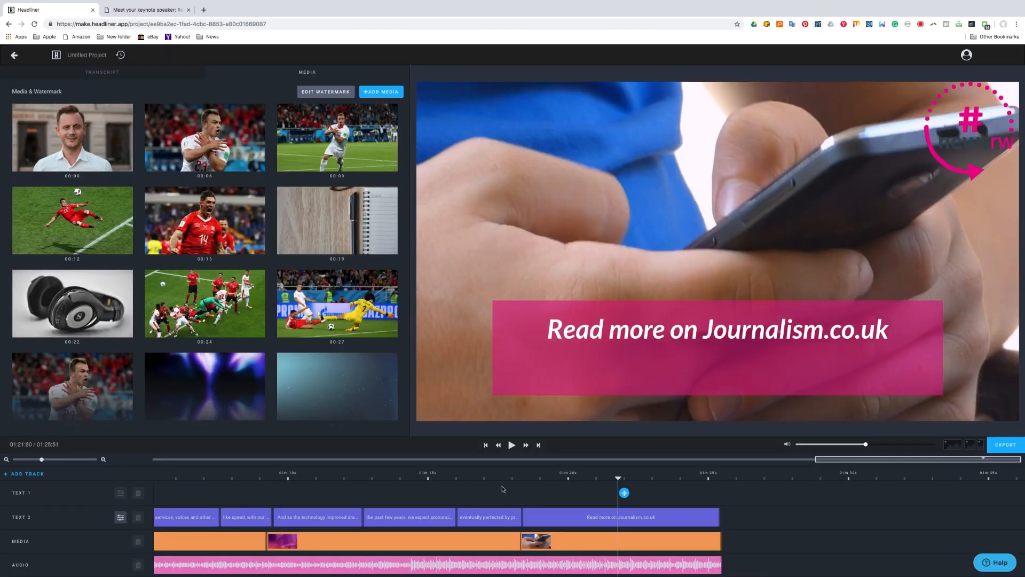
pyautogui.click(509, 477)
pyautogui.press('space')
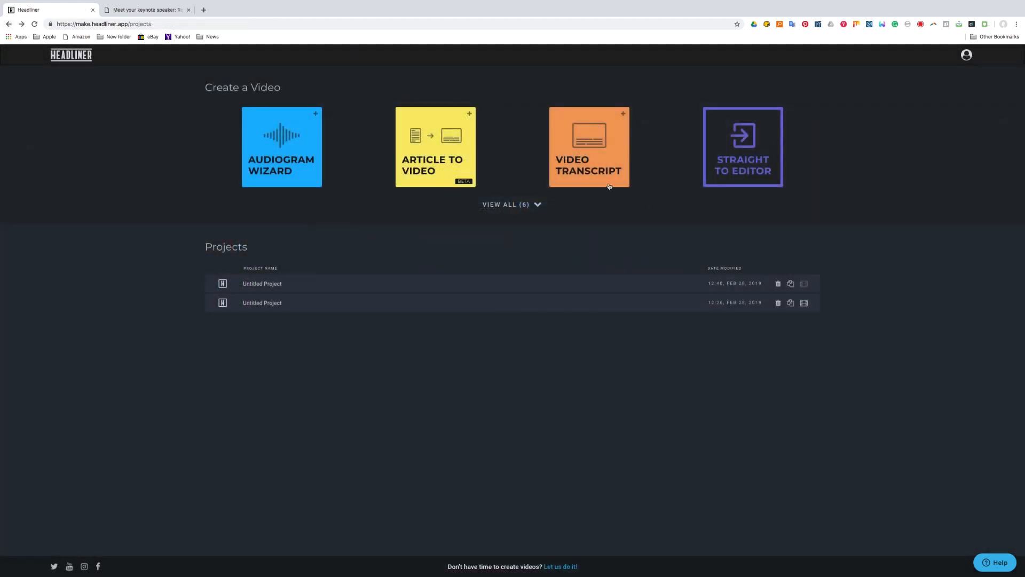
# Step: Start a Video Transcript project with the Landscape aspect ratio and choose the video file to upload
pyautogui.click(593, 186)
pyautogui.click(441, 218)
pyautogui.click(504, 296)
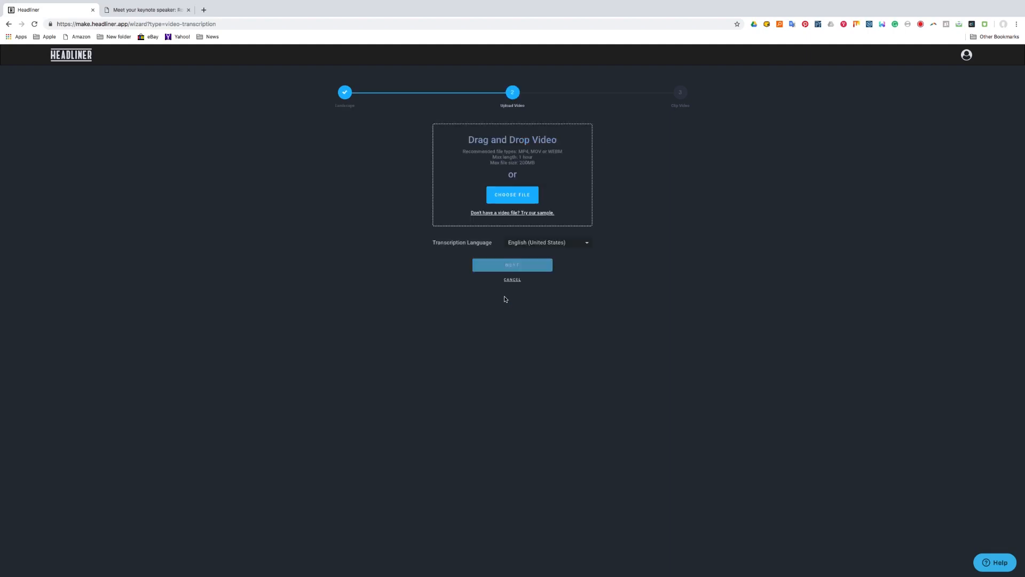
pyautogui.click(523, 195)
pyautogui.doubleClick(221, 37)
# Step: Set the transcription language to English (United Kingdom), create the project from the full clip, and play the transcribed video
pyautogui.click(554, 243)
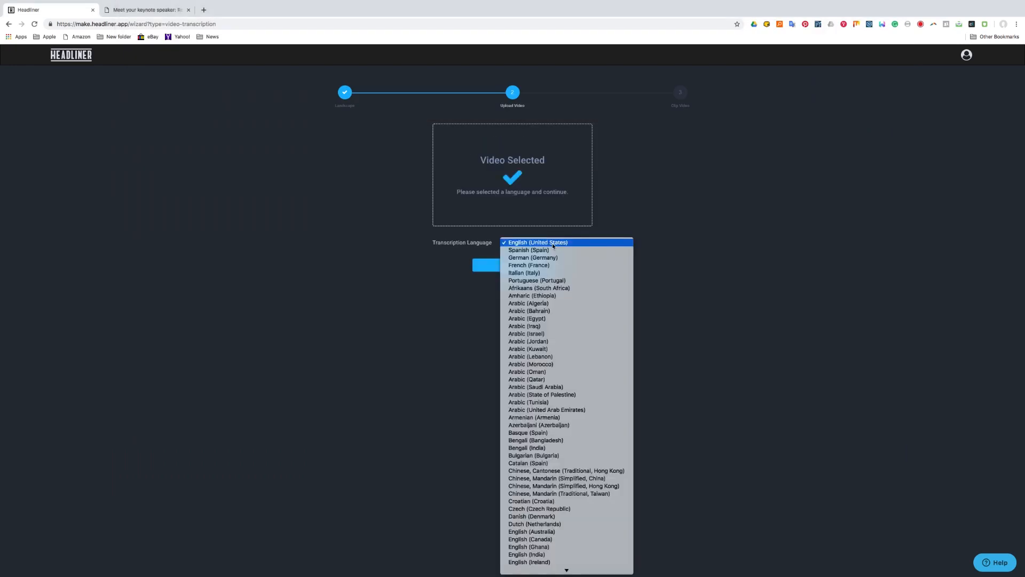
pyautogui.scroll(-5, 555, 355)
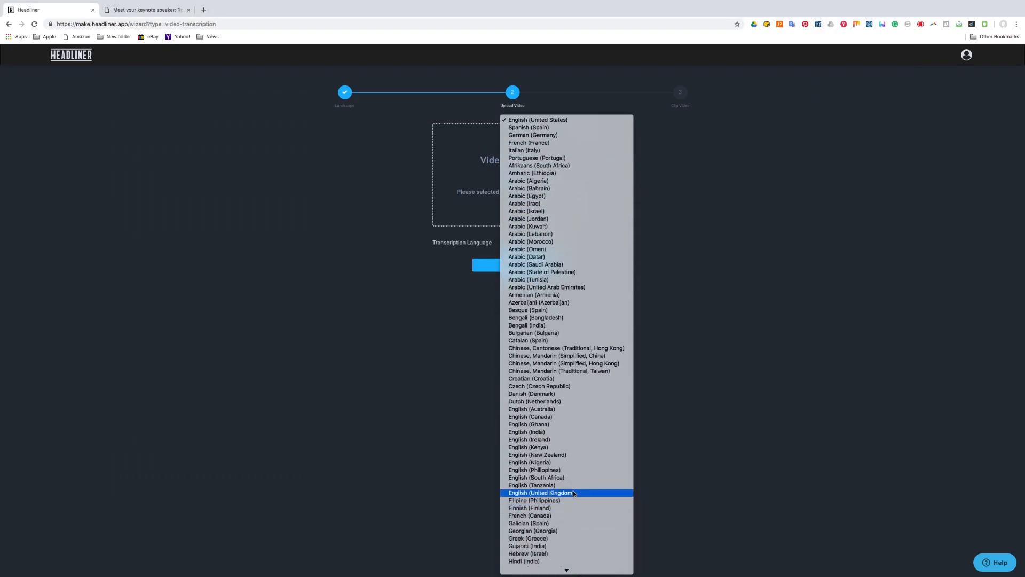
pyautogui.click(574, 493)
pyautogui.click(531, 267)
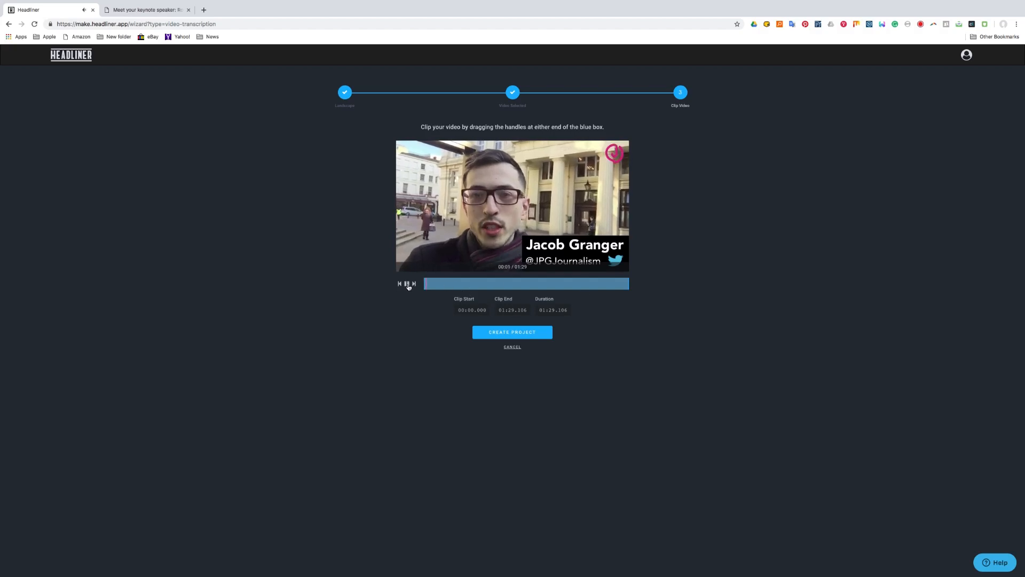
pyautogui.click(536, 334)
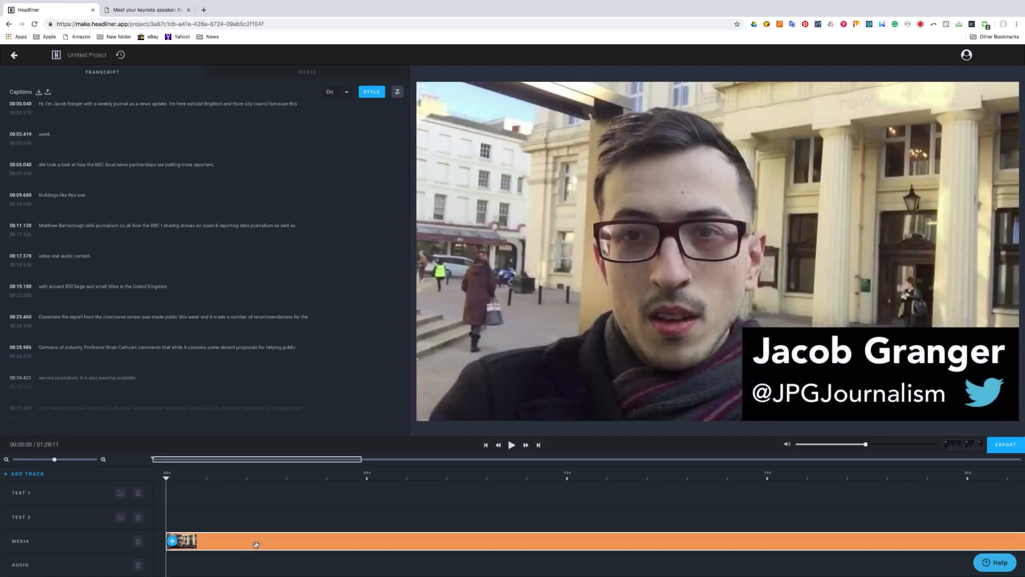
pyautogui.press('space')
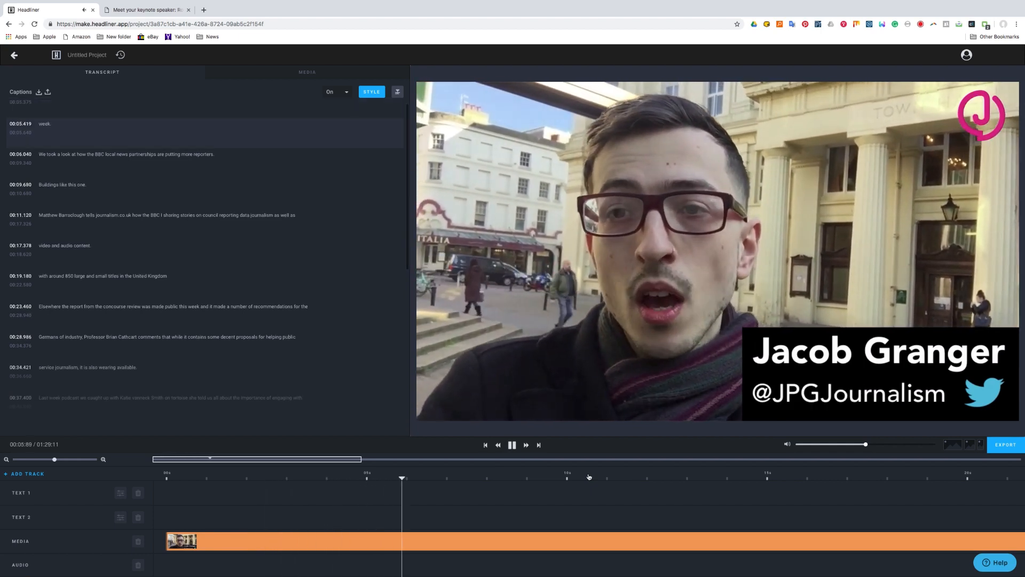
# Step: Pause playback and copy all captions to the timeline, overwriting the Text 2 track
pyautogui.press('space')
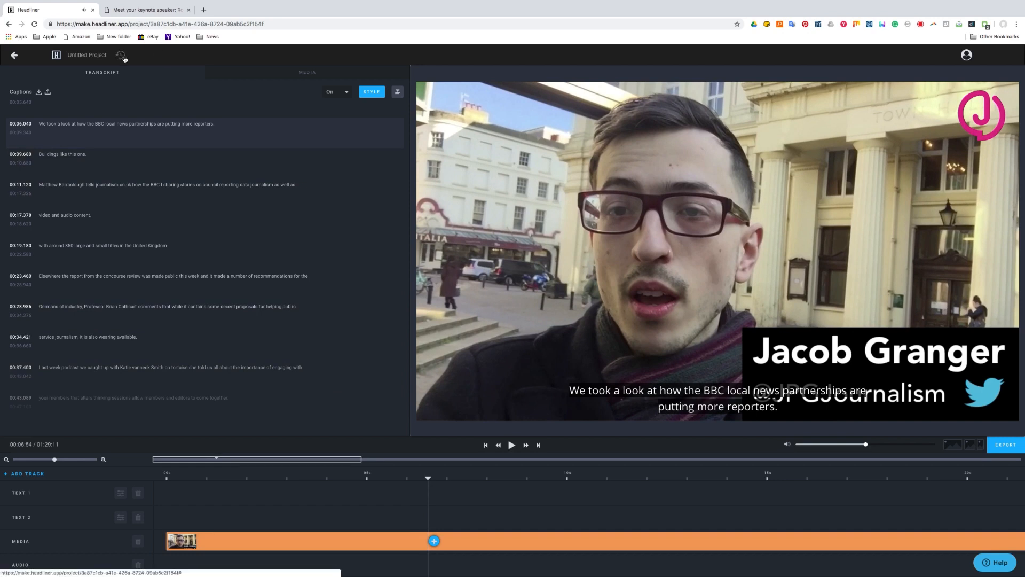
pyautogui.click(397, 92)
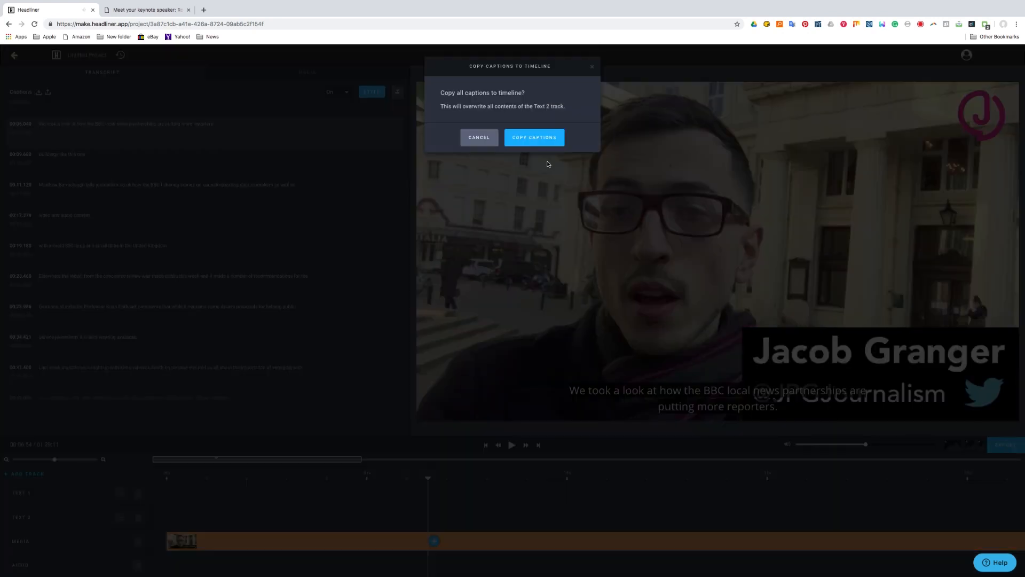
pyautogui.click(546, 141)
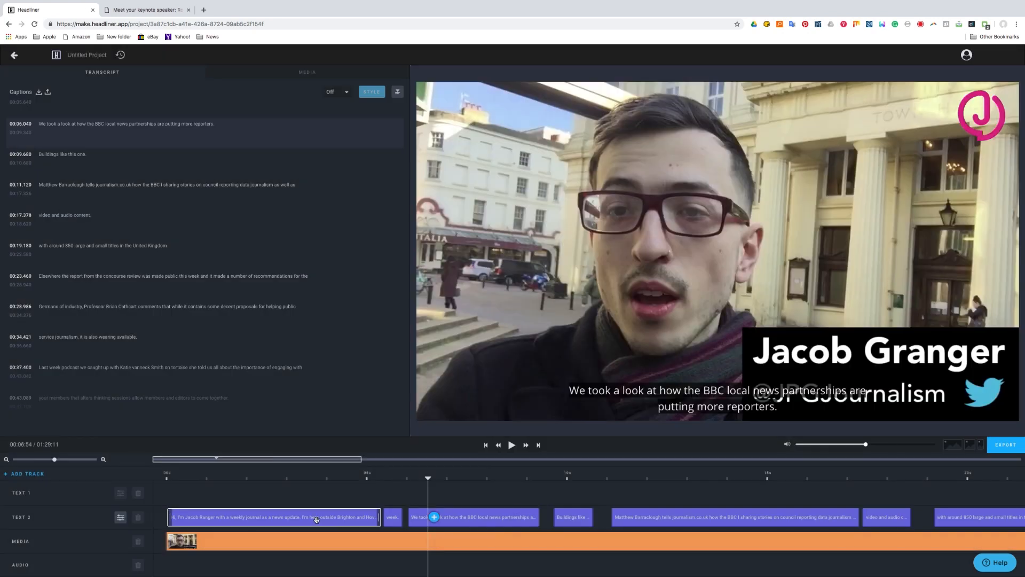
# Step: Move the first caption to the upper edge of the frame and correct the speaker's surname and the words "your weekly journalism"
pyautogui.doubleClick(317, 519)
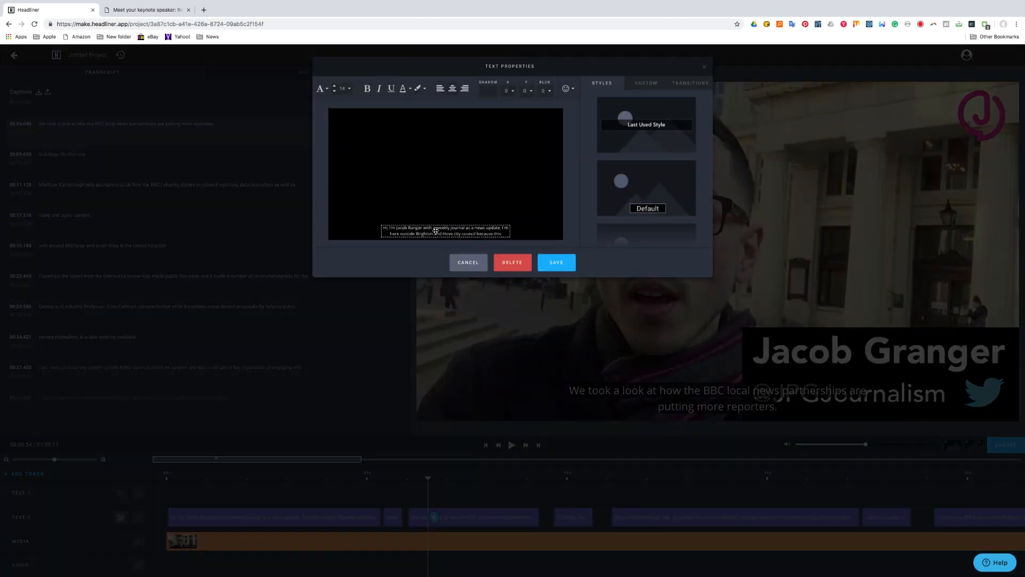
pyautogui.moveTo(436, 220); pyautogui.dragTo(436, 114)
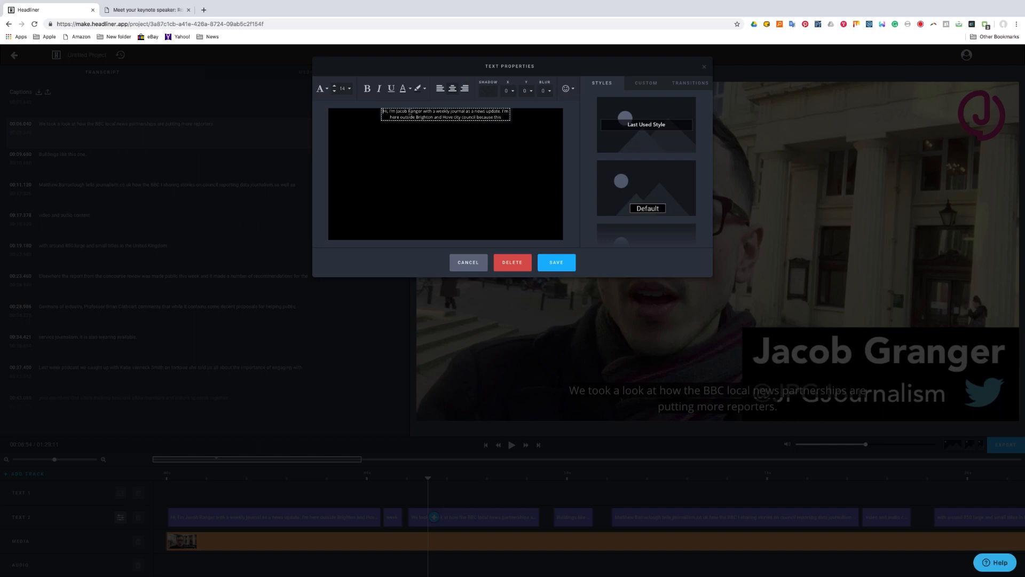
pyautogui.press('BackSpace')
pyautogui.write('Gr')
pyautogui.press('BackSpace')
pyautogui.write('y journal')
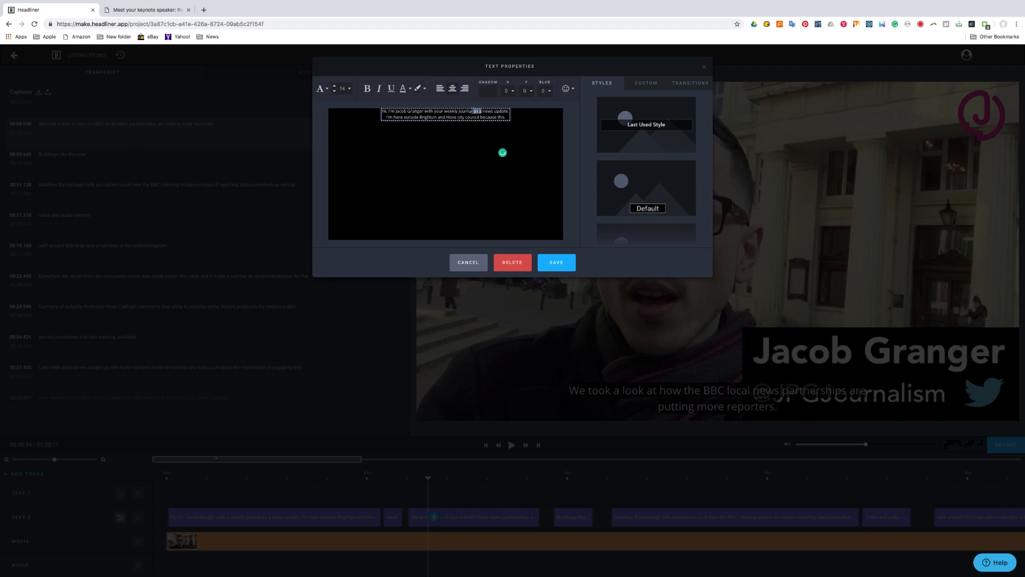
pyautogui.write('ism')
pyautogui.moveTo(506, 117); pyautogui.dragTo(507, 112)
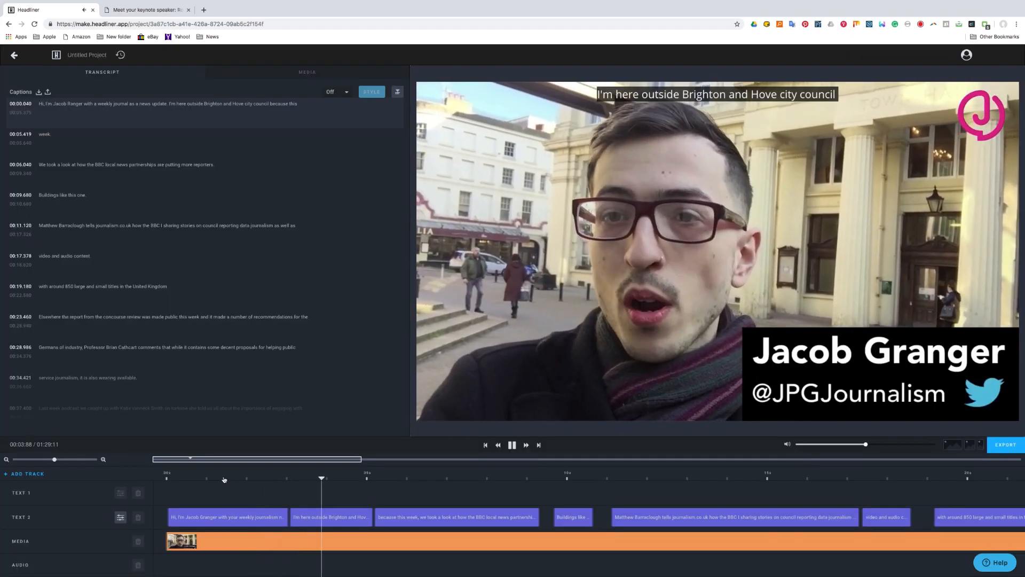
# Step: Pause the video and check the corrected captions at several points near the start of the timeline
pyautogui.press('space')
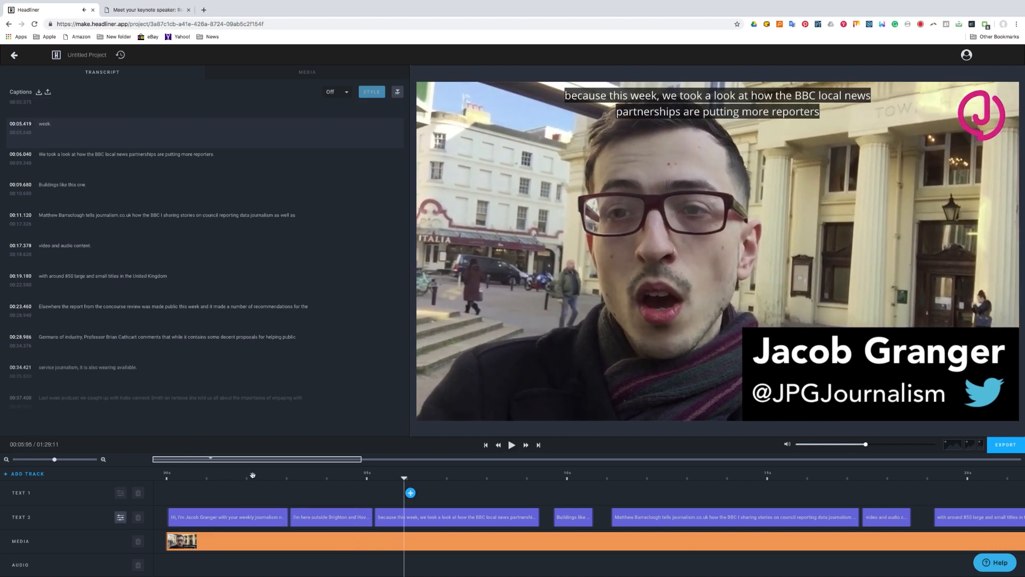
pyautogui.click(256, 475)
pyautogui.click(317, 478)
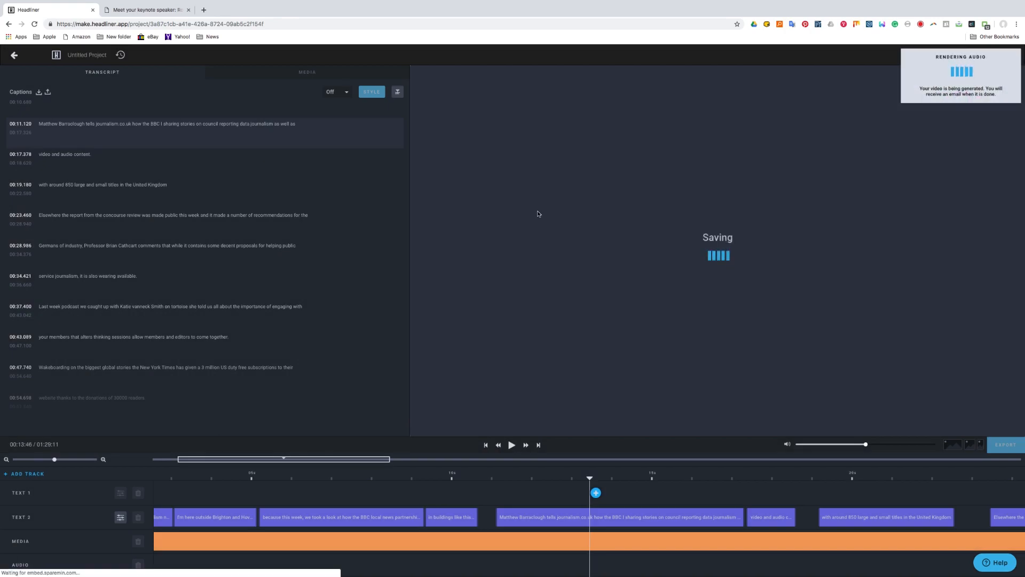
# Step: Return to the projects page and show all the video creation options
pyautogui.click(58, 56)
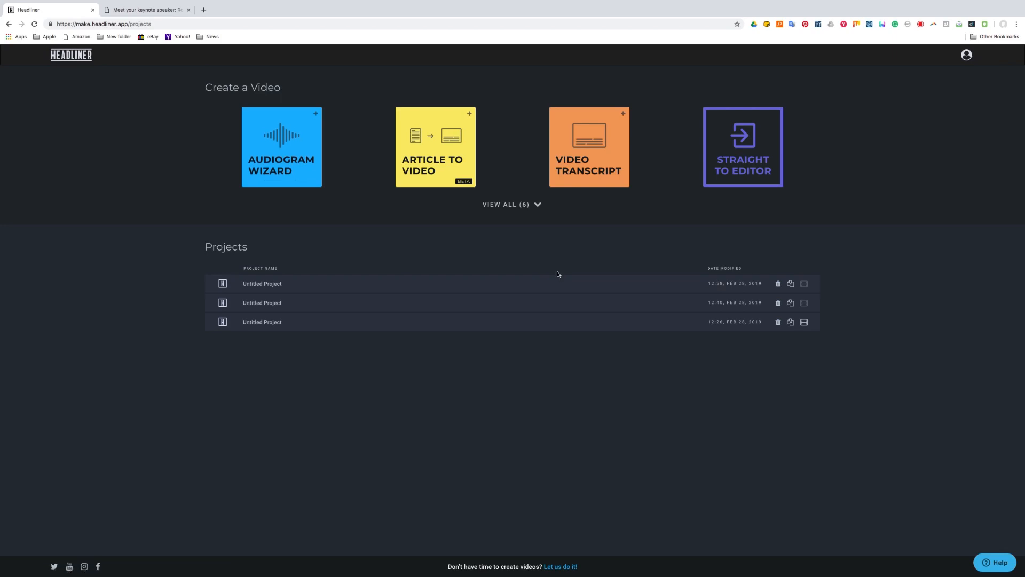
pyautogui.click(534, 205)
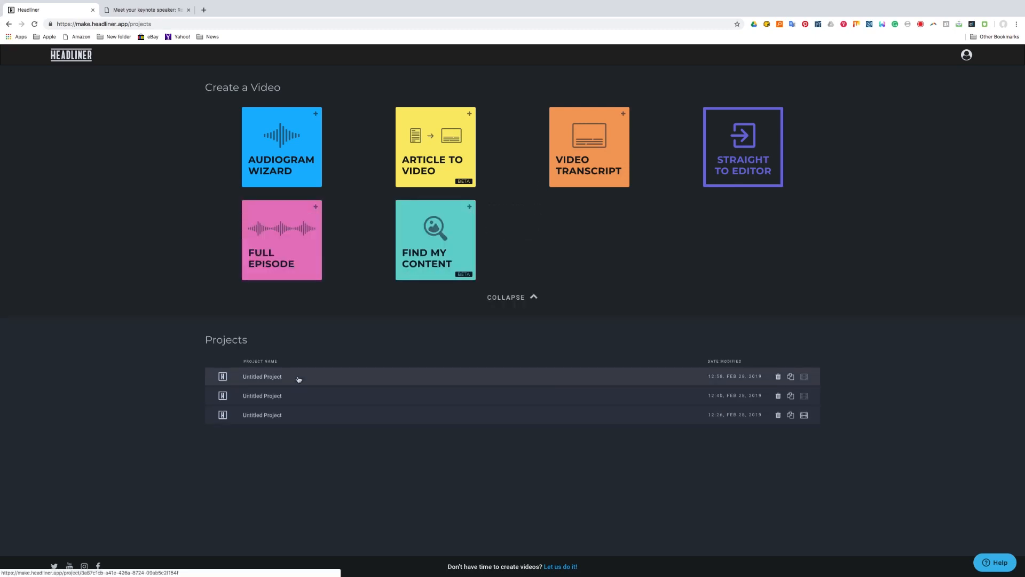